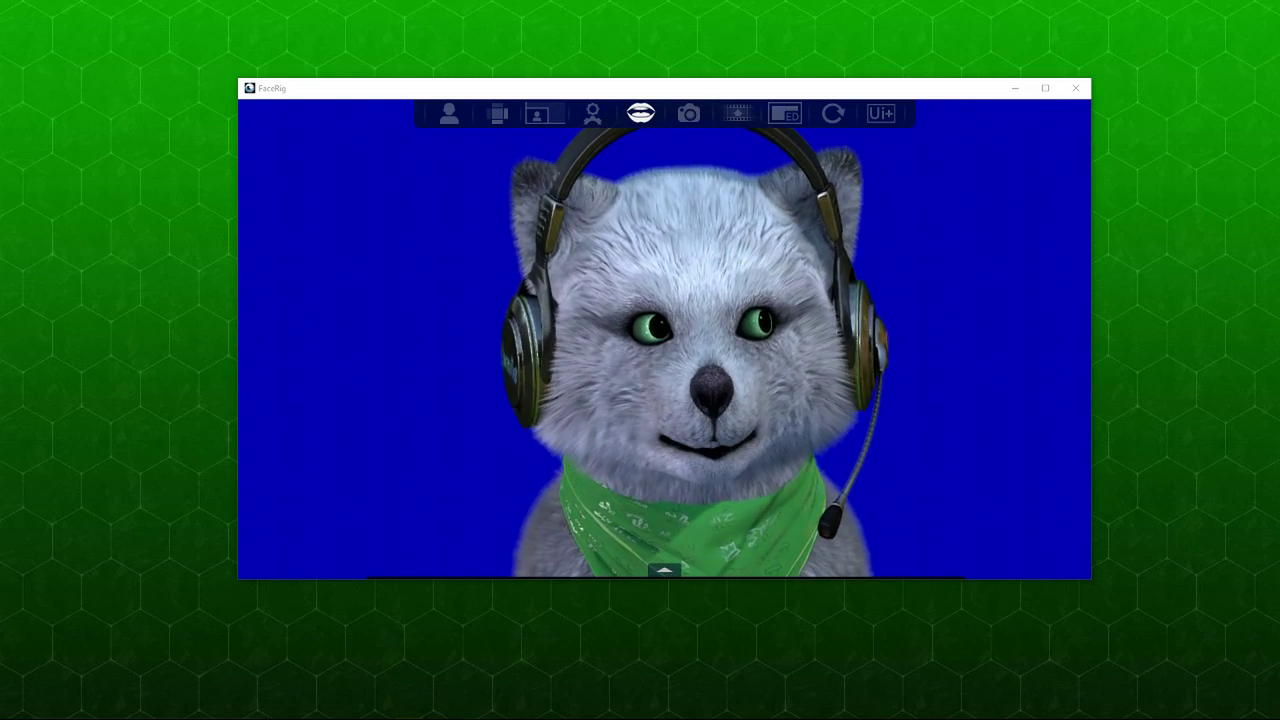
- Place the Steam folder window at lower left, with the FaceRig window moved up and right
left_click_drag(1279, 241, 308, 280)
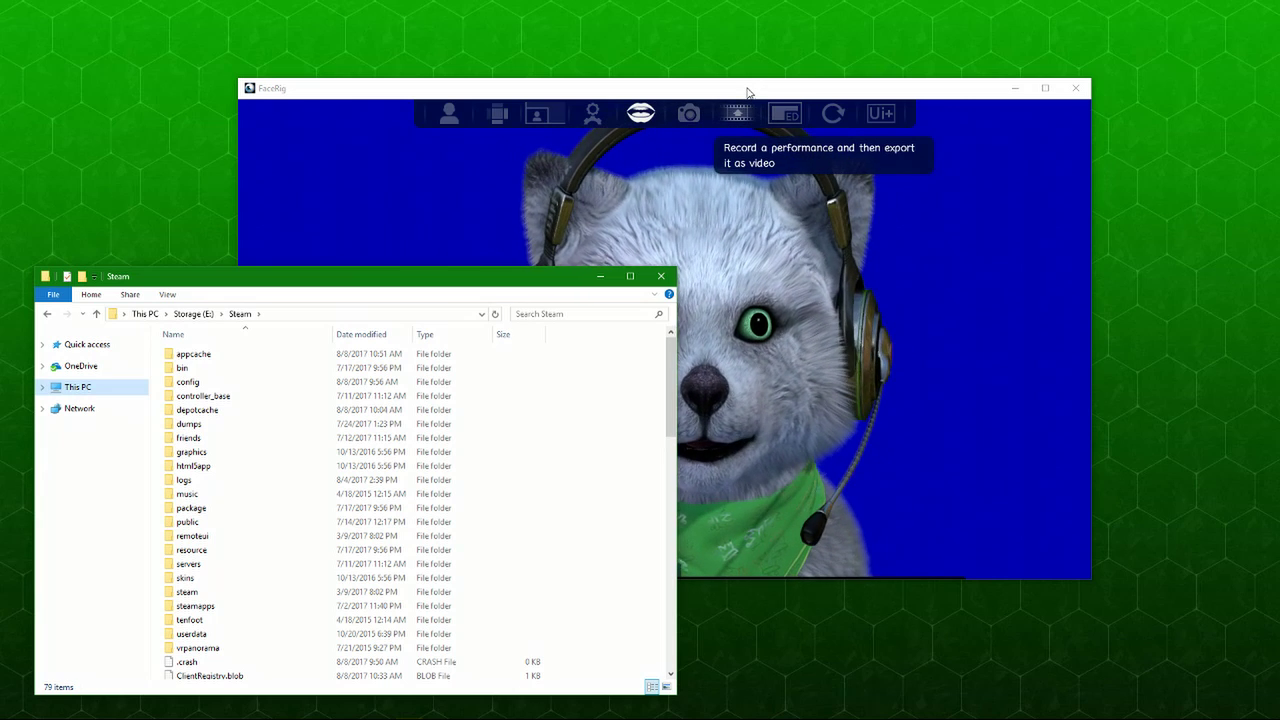
left_click_drag(747, 92, 918, 27)
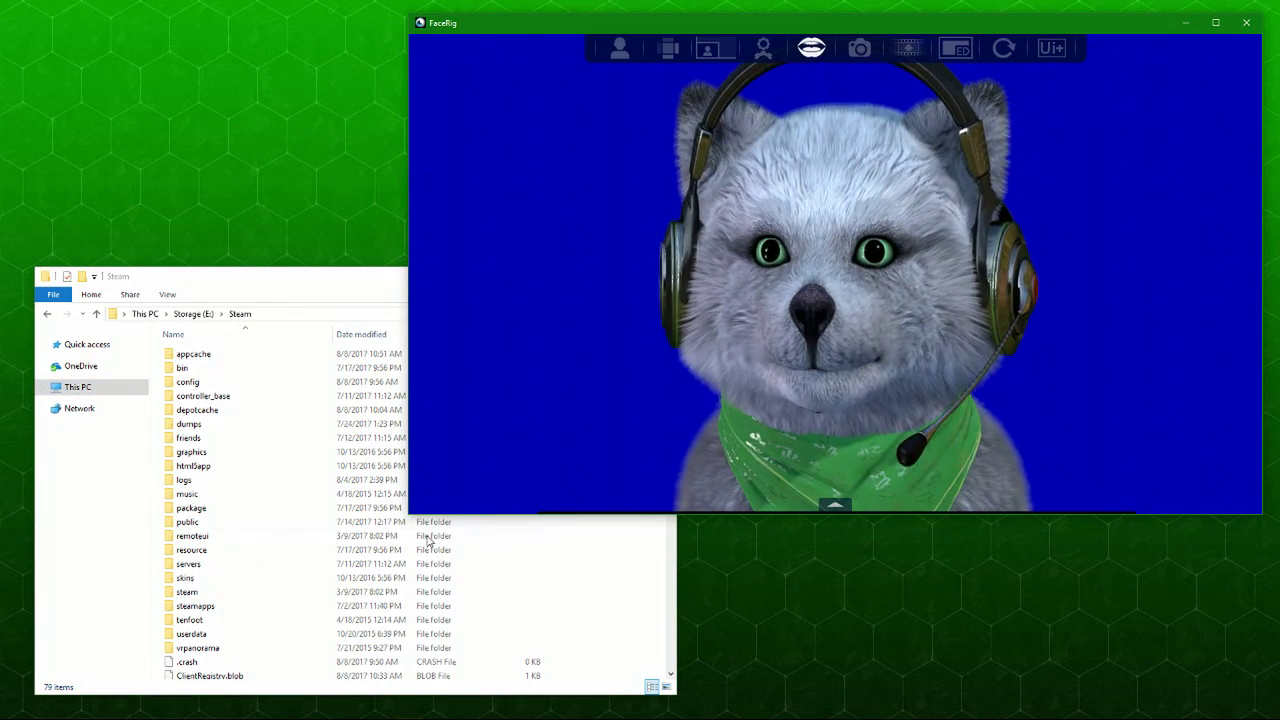
left_click(339, 290)
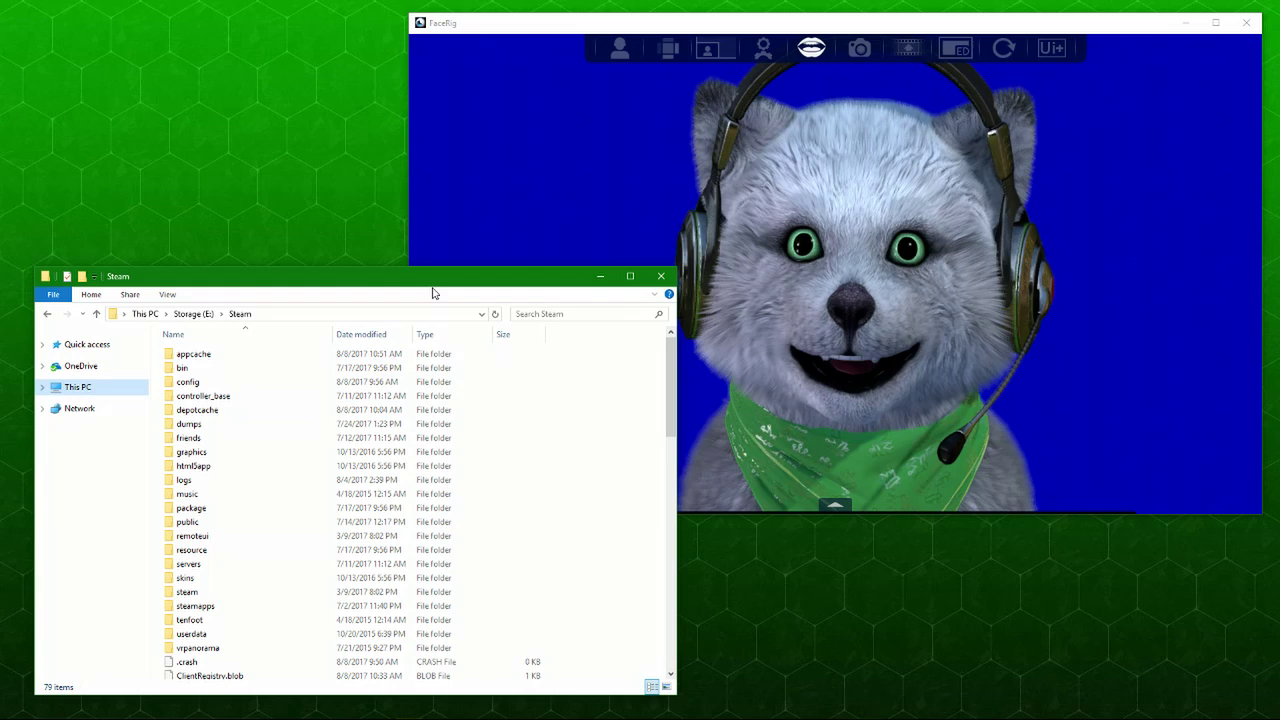
mouse_move(434, 286)
left_mouse_down()
mouse_move(391, 287)
mouse_move(414, 295)
left_mouse_up()
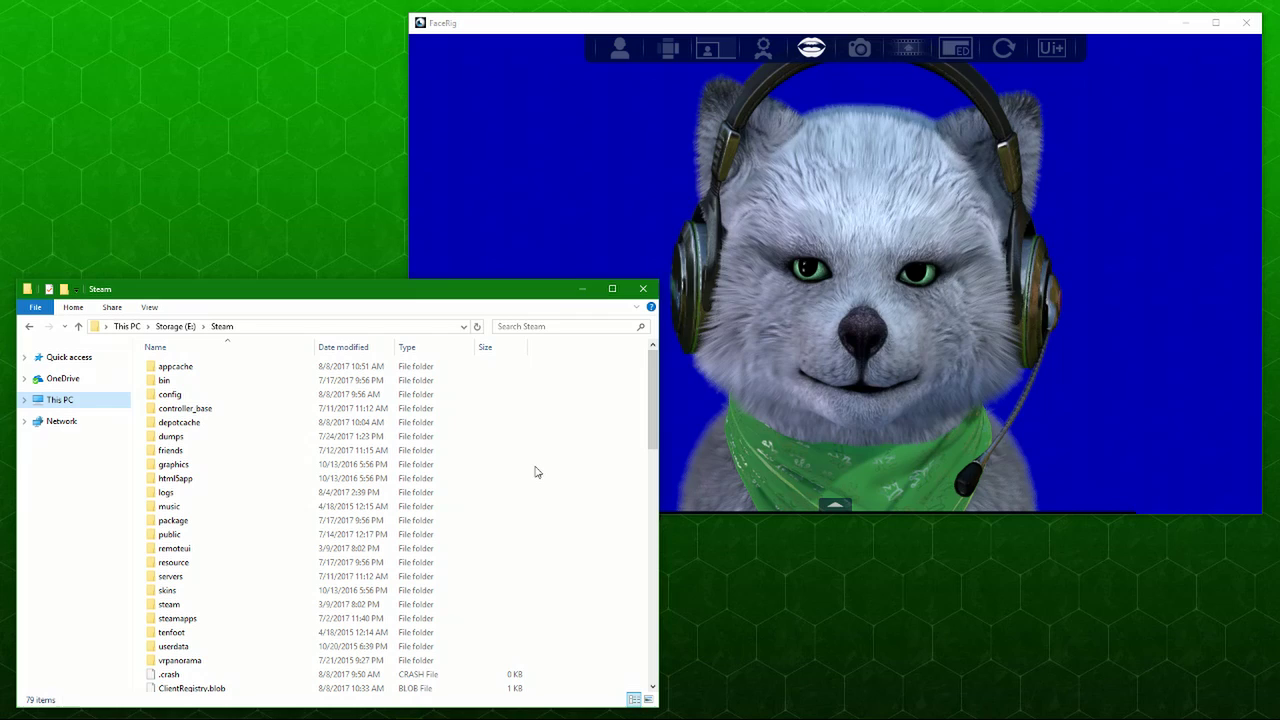
- Open steamapps > common and locate the FaceRig folder in the list
double_click(230, 620)
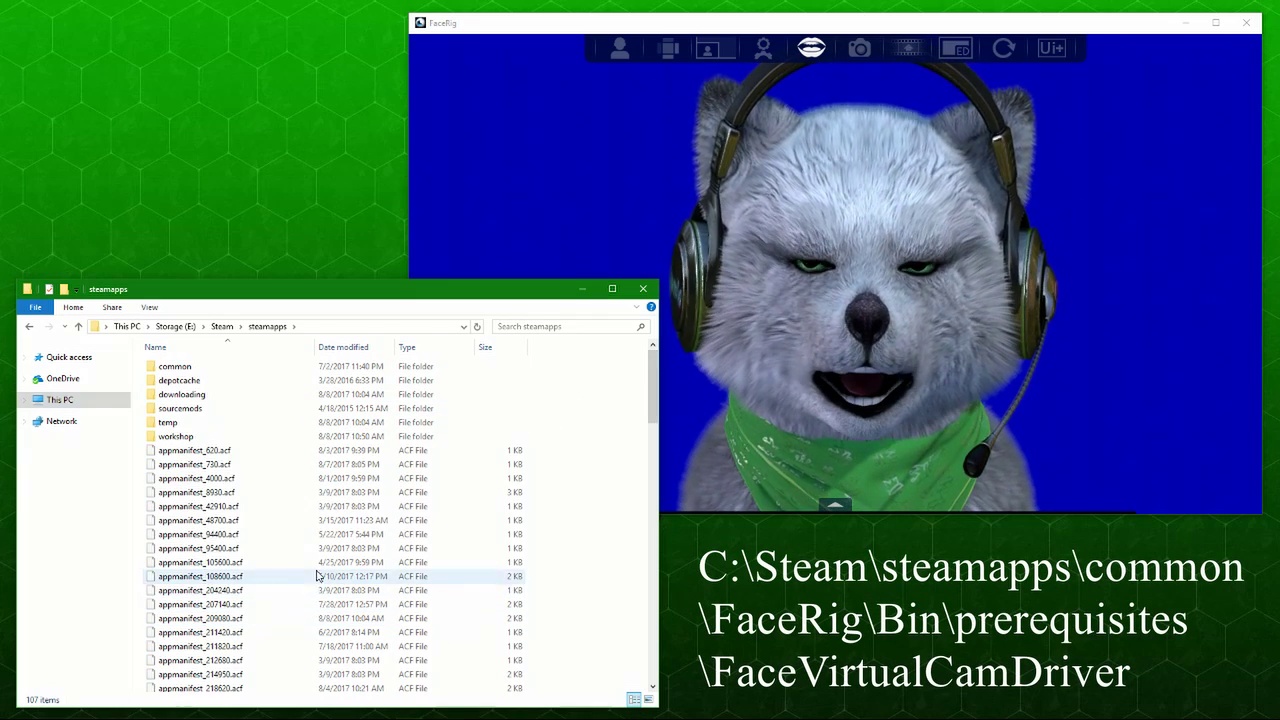
left_click(217, 368)
double_click(217, 368)
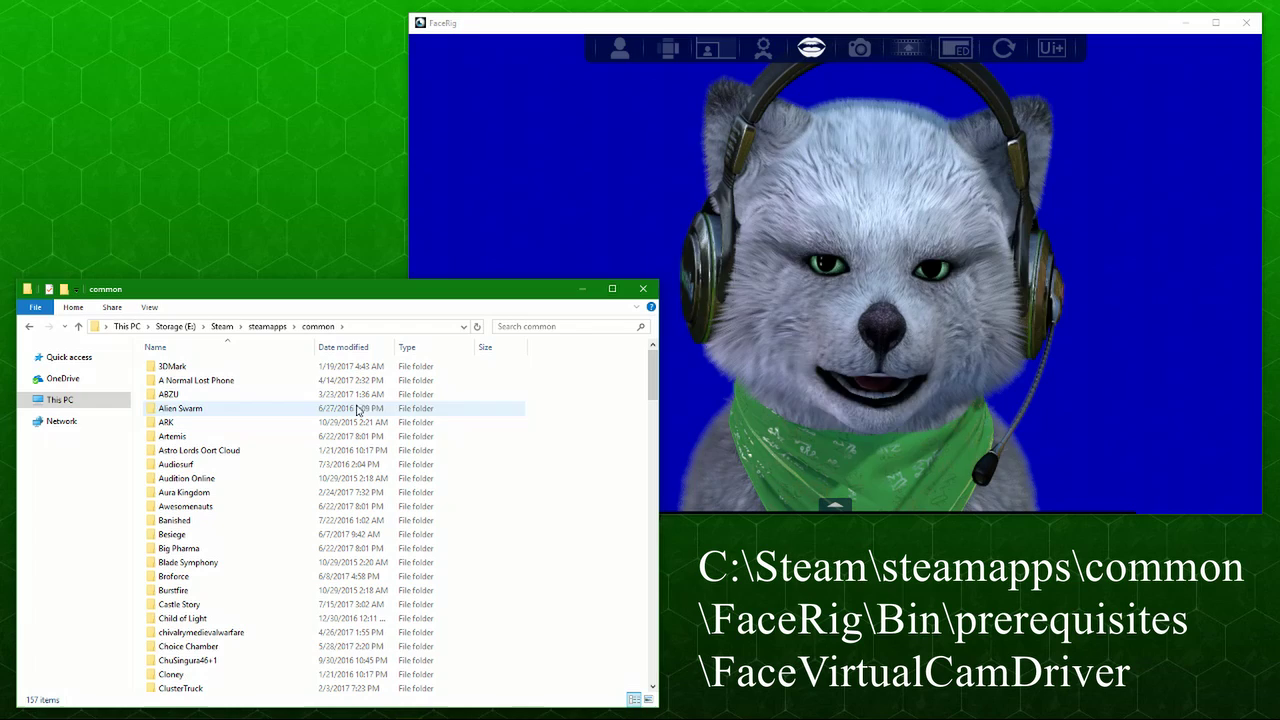
scroll(320, 404, "down", 2)
scroll(320, 404, "down", 5)
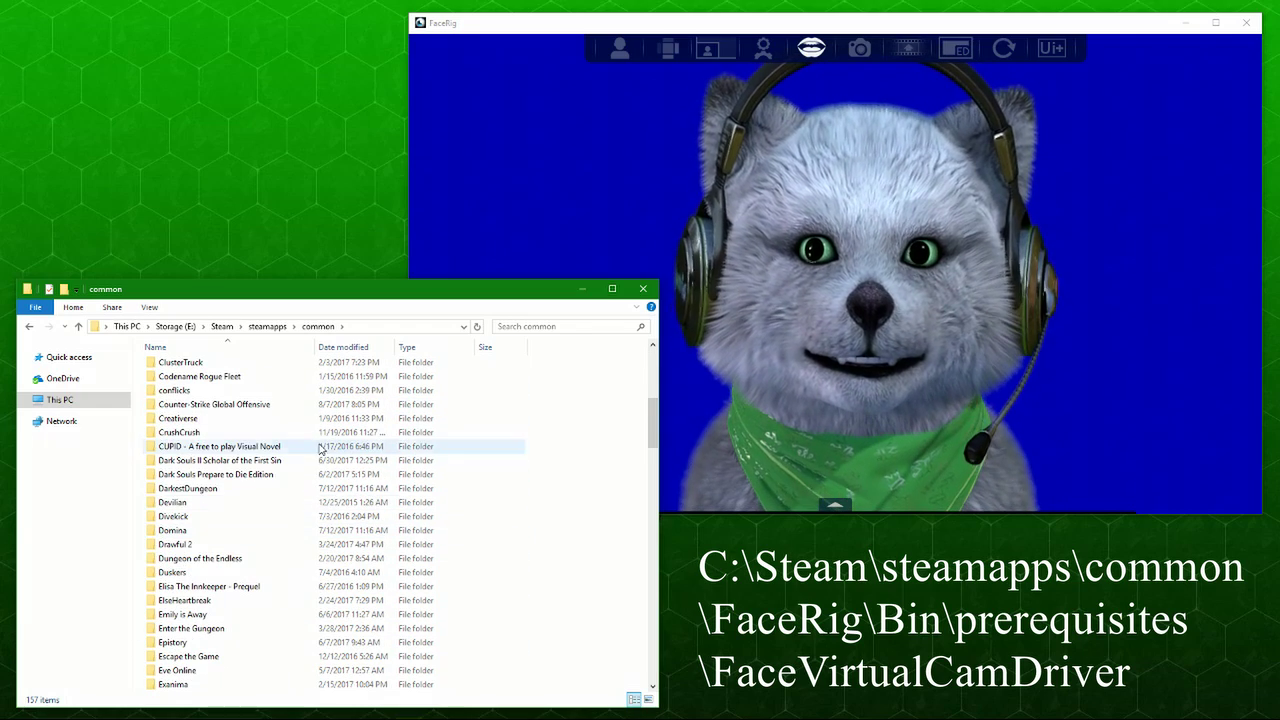
scroll(360, 450, "up", 8)
scroll(316, 487, "down", 8)
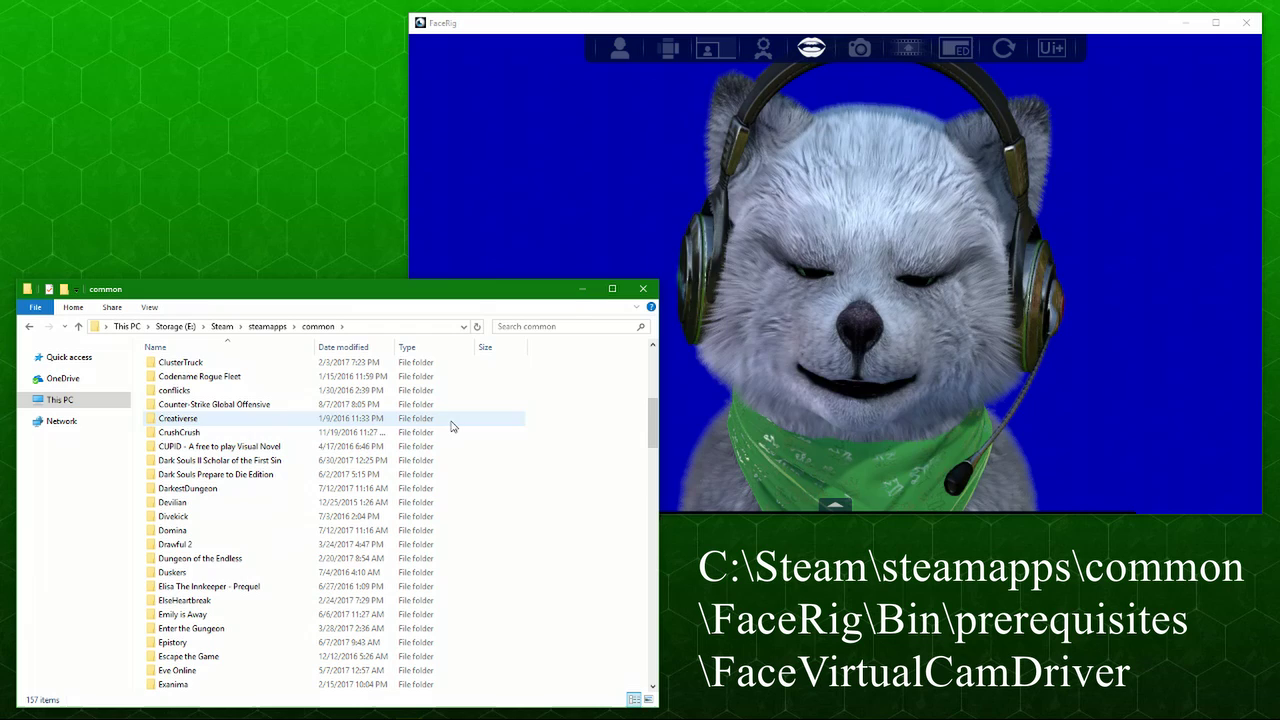
key("f")
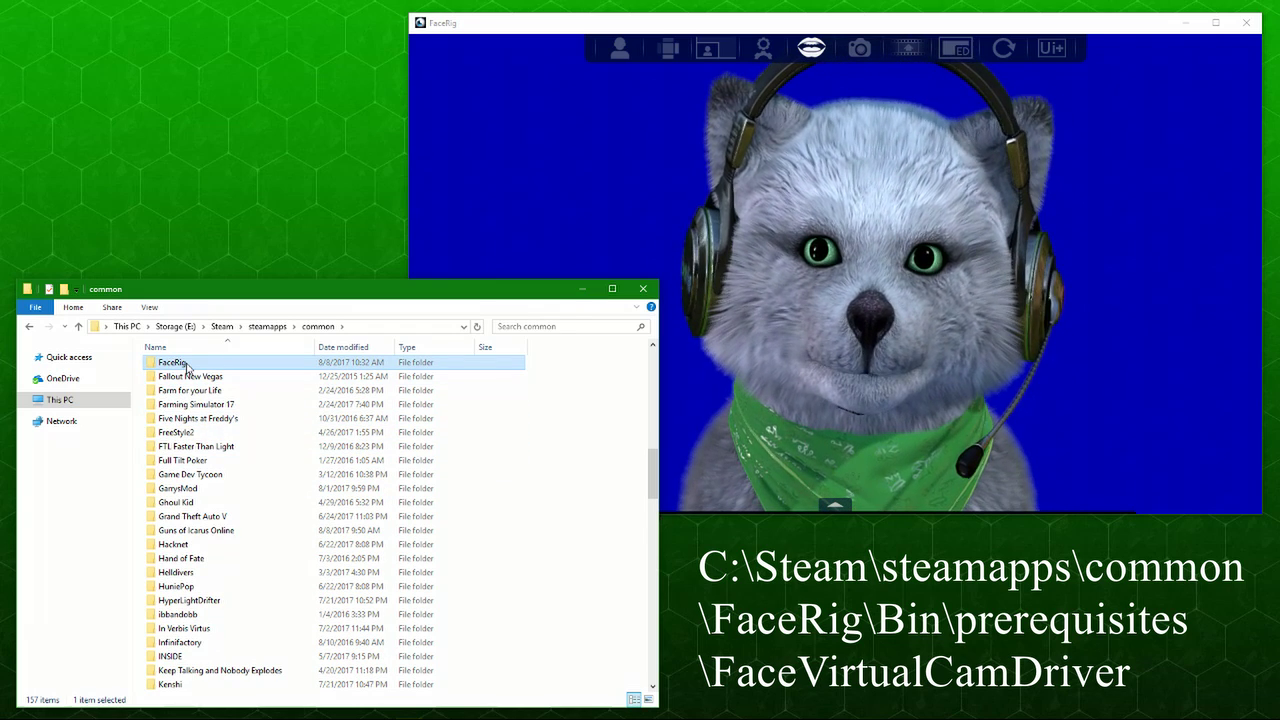
- Open FaceRig > Bin > prerequisites > FaceVirtualCamDriver to reveal the four driver installers
double_click(172, 363)
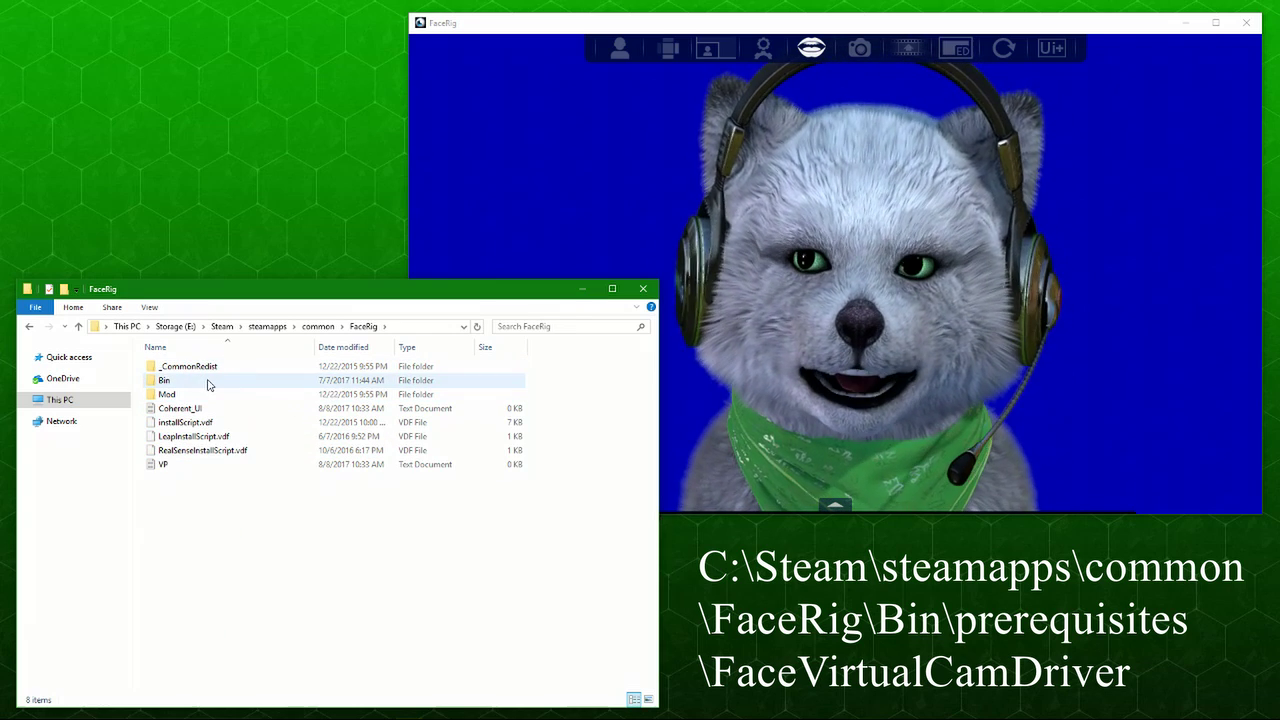
double_click(208, 384)
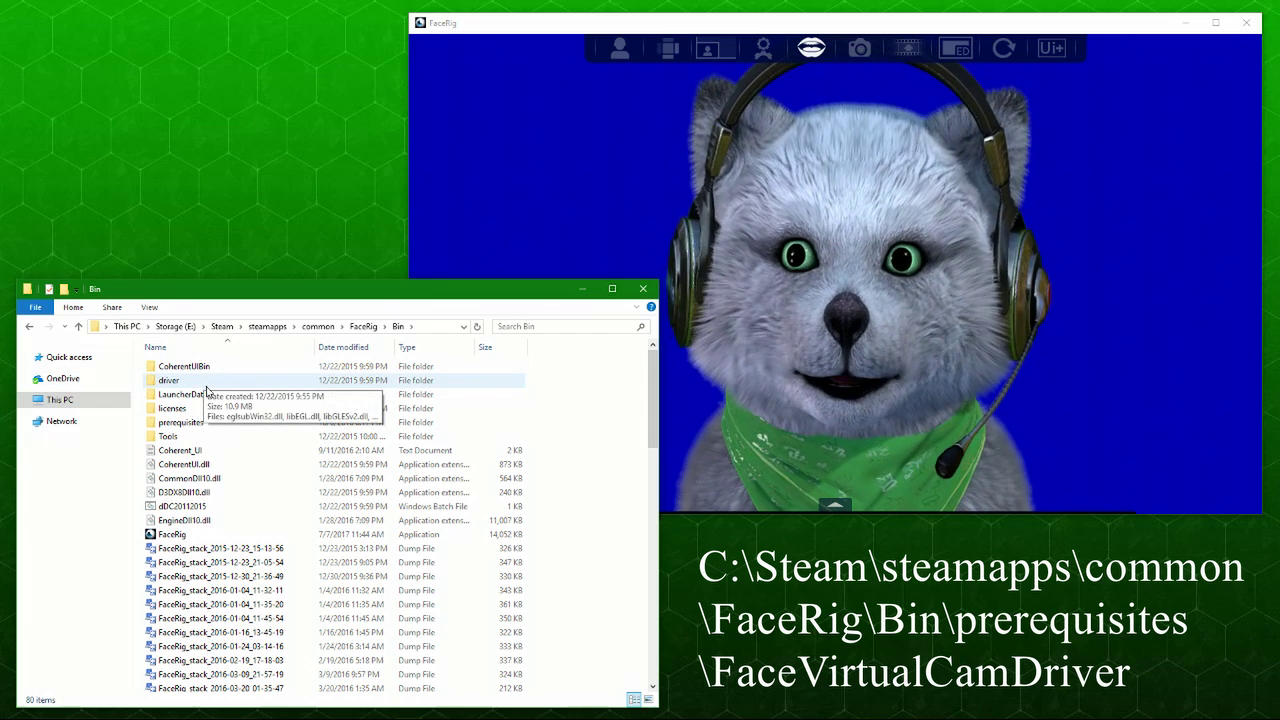
double_click(202, 424)
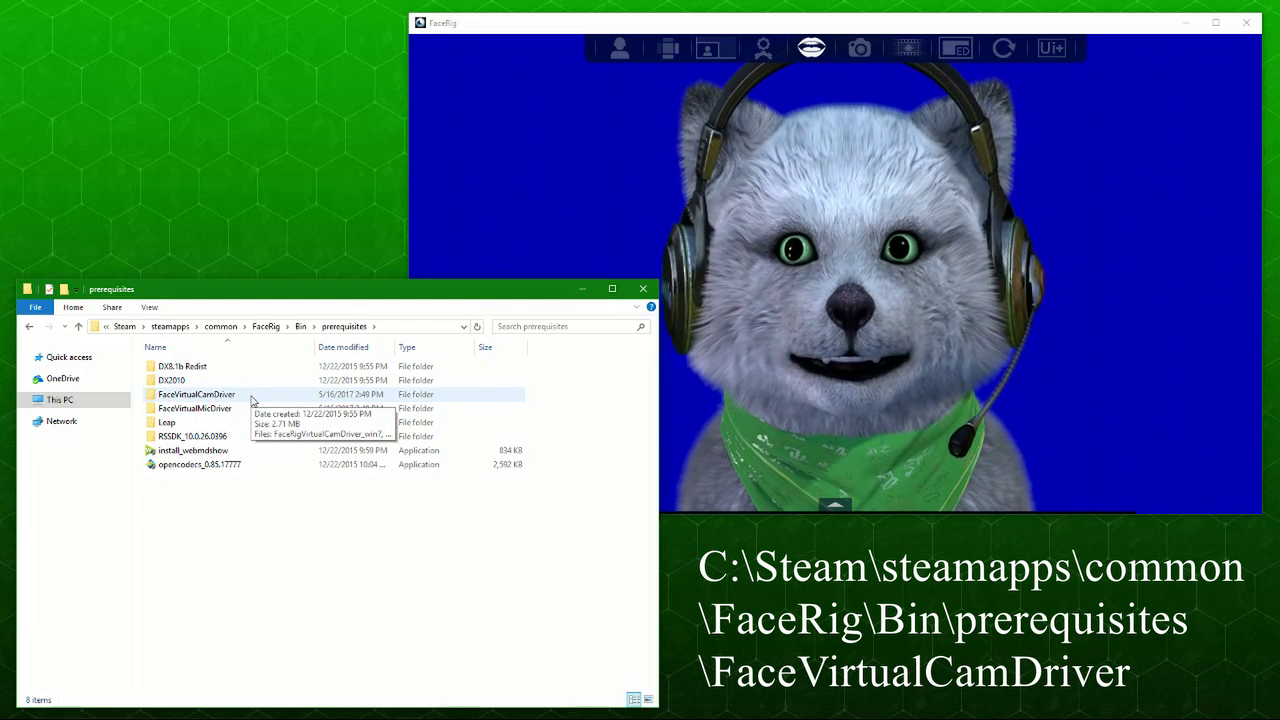
double_click(252, 397)
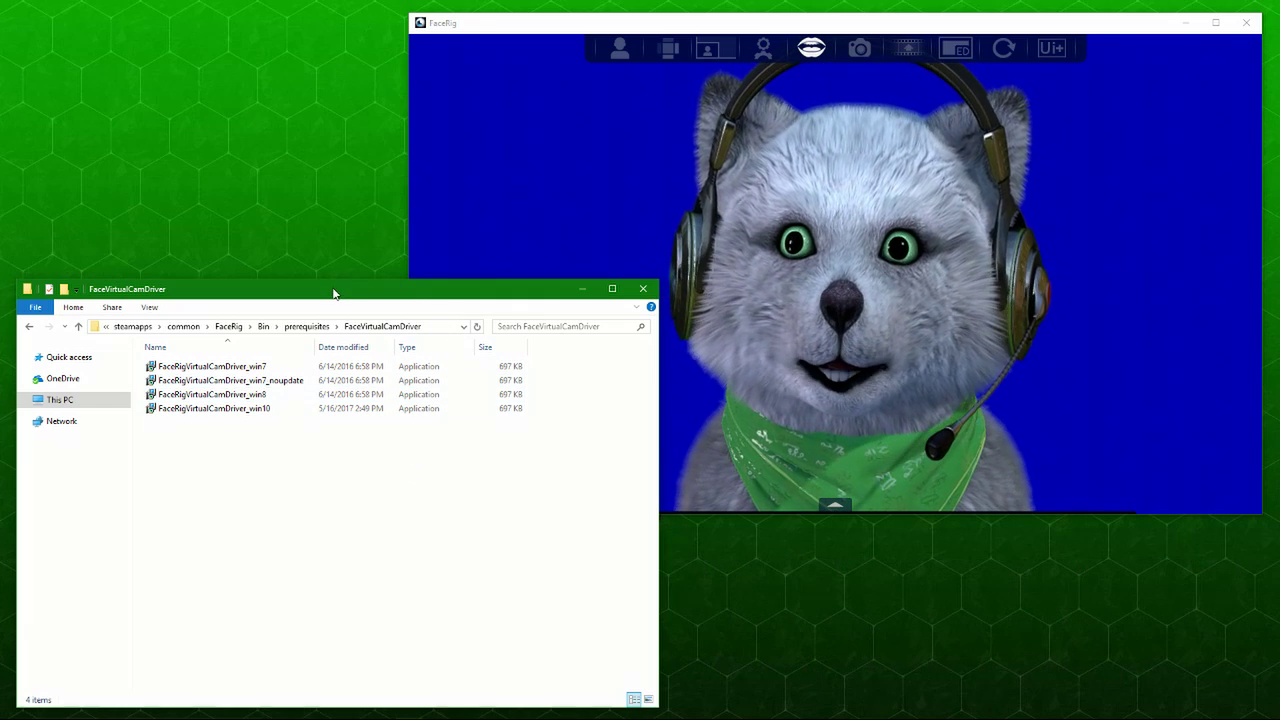
- Put Explorer away, bring OBS onscreen, and start a Video Capture Device source named FaceRig
left_click(581, 289)
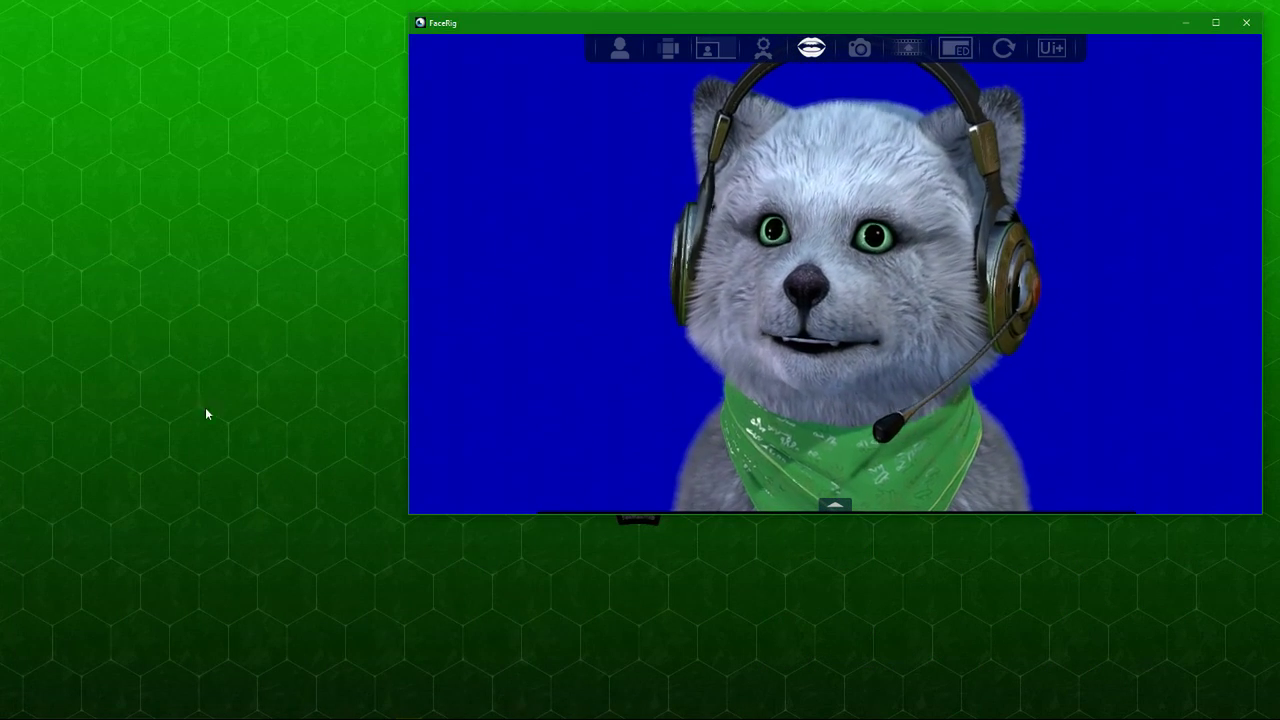
left_click_drag(0, 120, 444, 93)
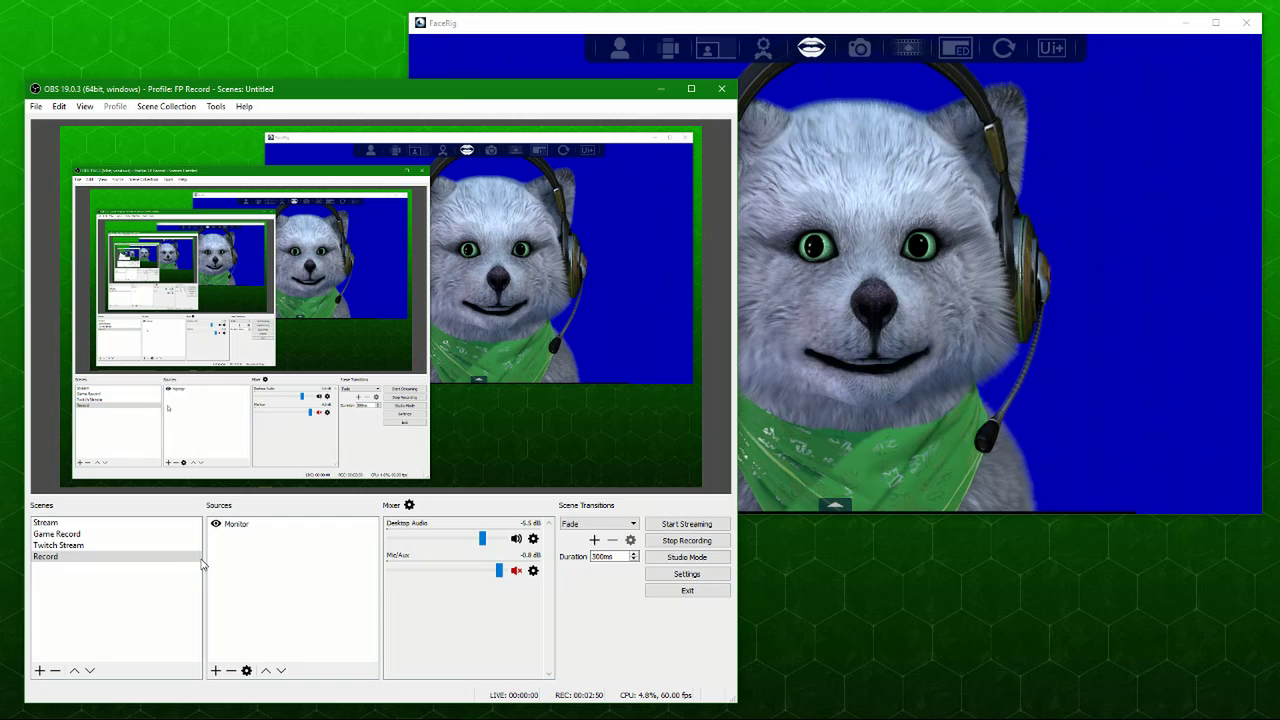
left_click(217, 669)
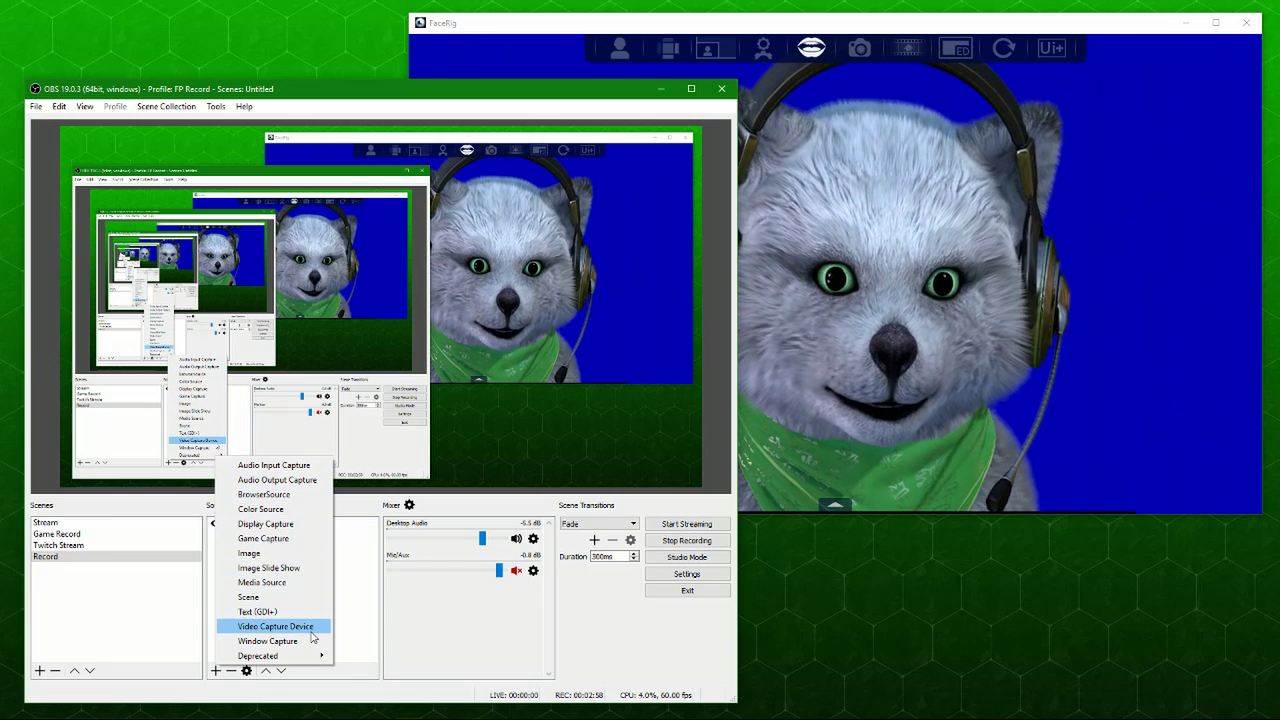
left_click(285, 626)
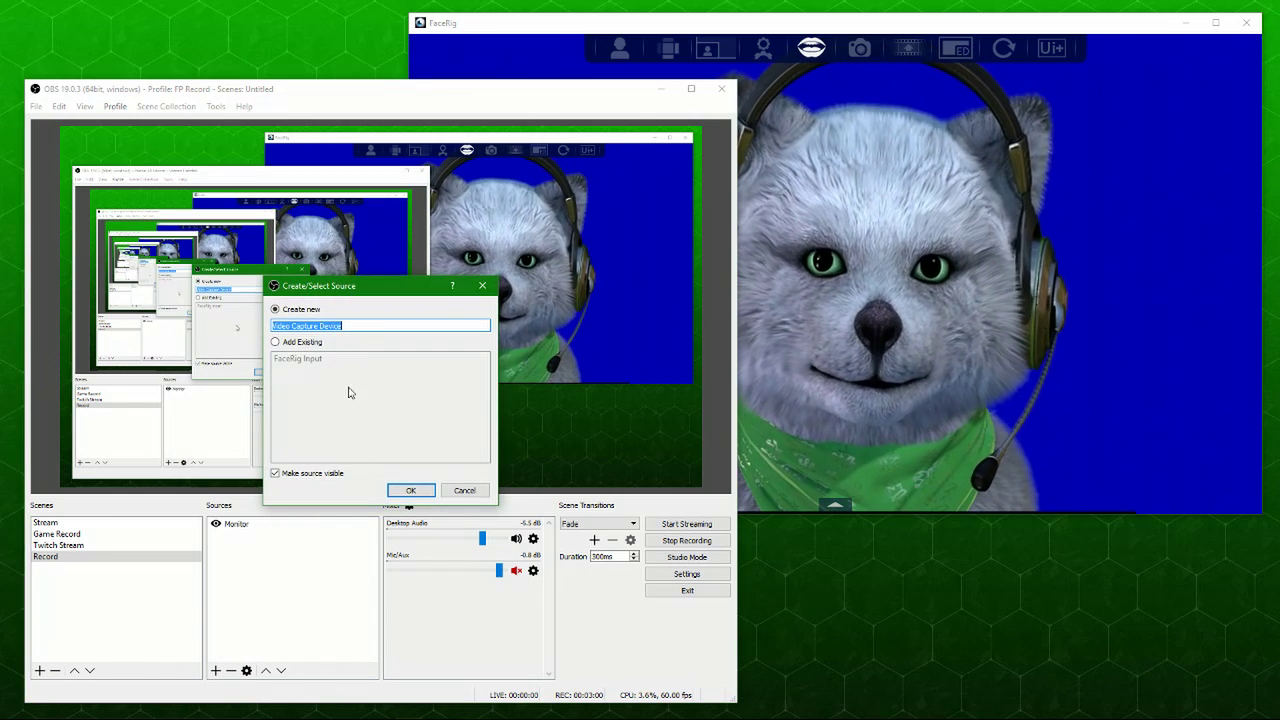
type("Fa")
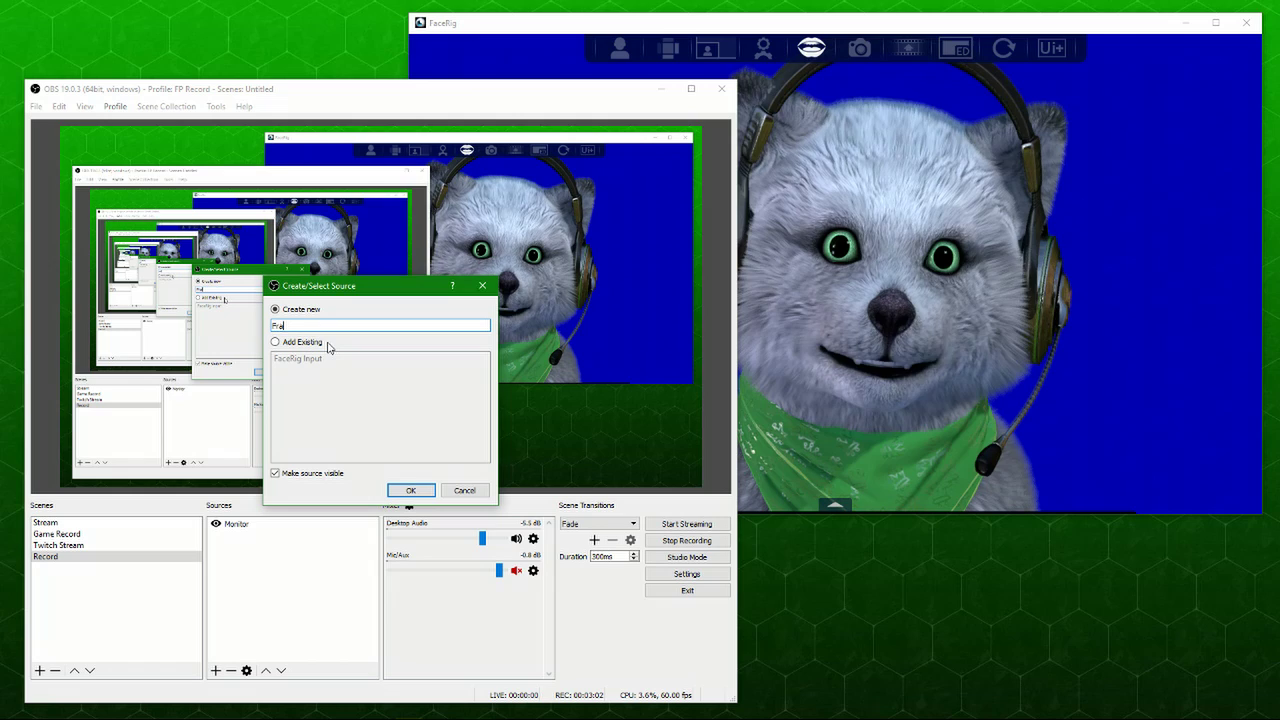
type("ceRig")
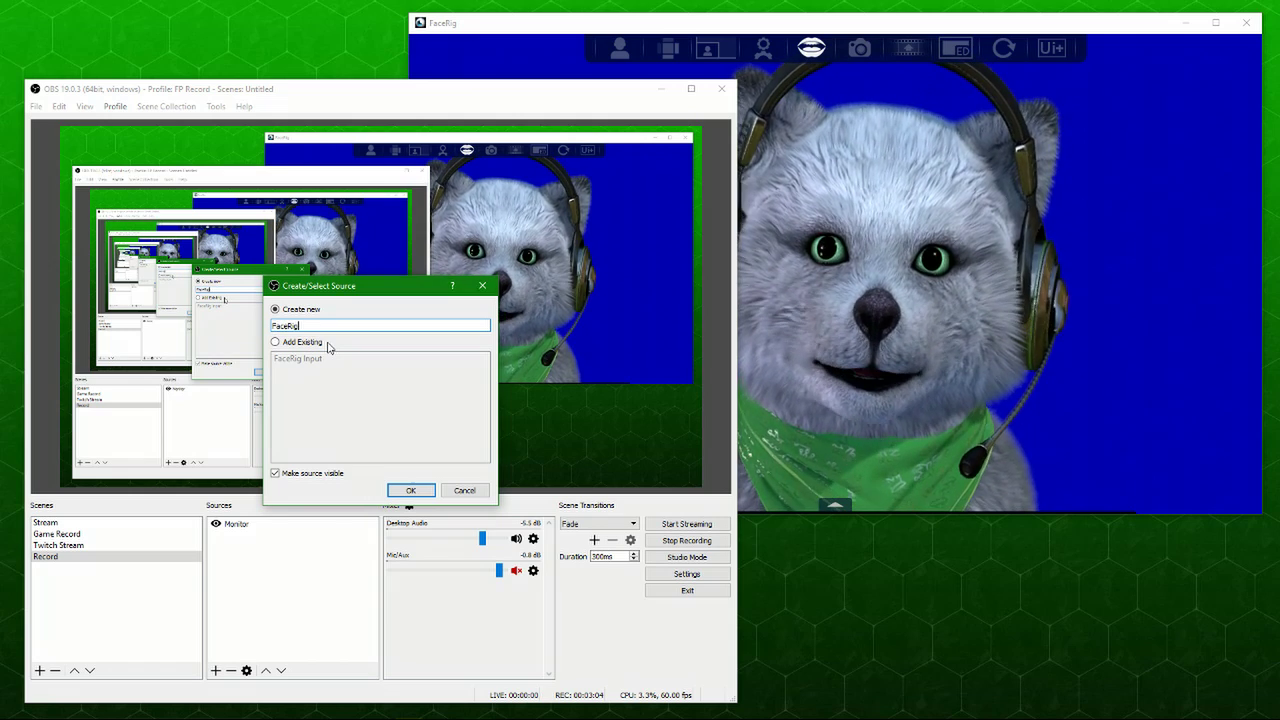
- Confirm creation of the new FaceRig video capture source
left_click(412, 491)
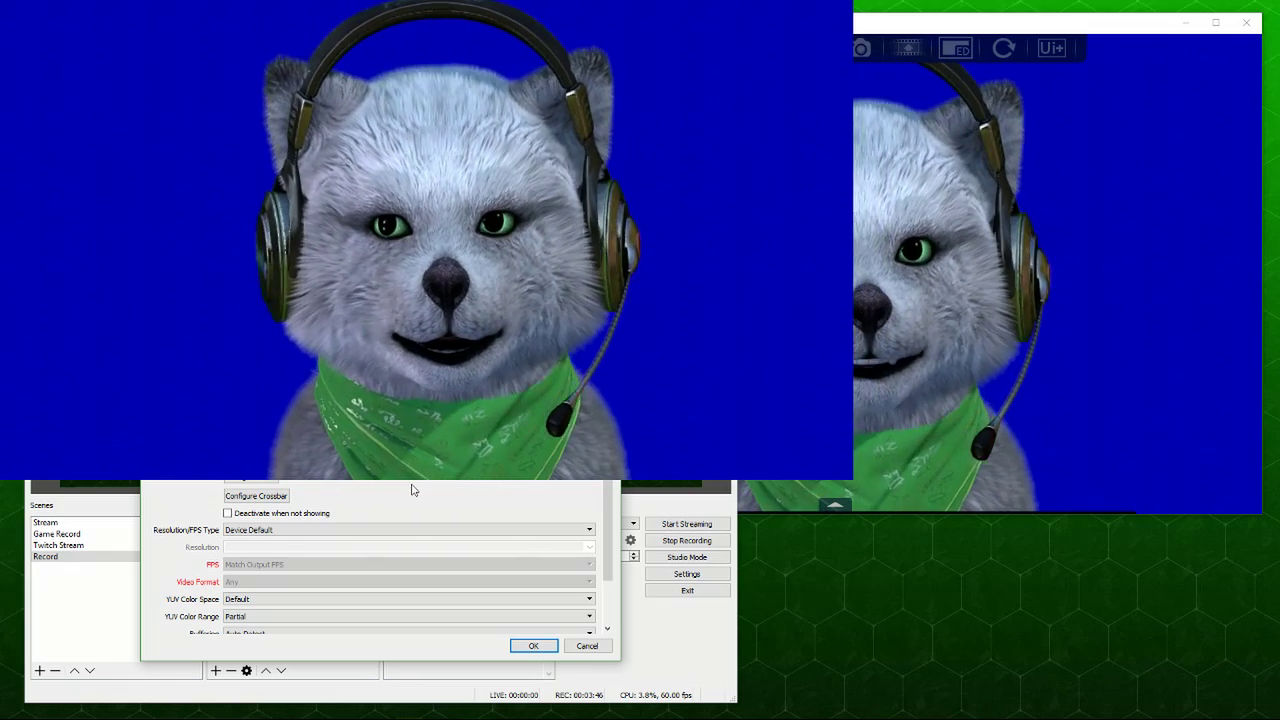
- Accept the FaceRig source properties so the bear avatar feed appears in the preview
left_click(531, 647)
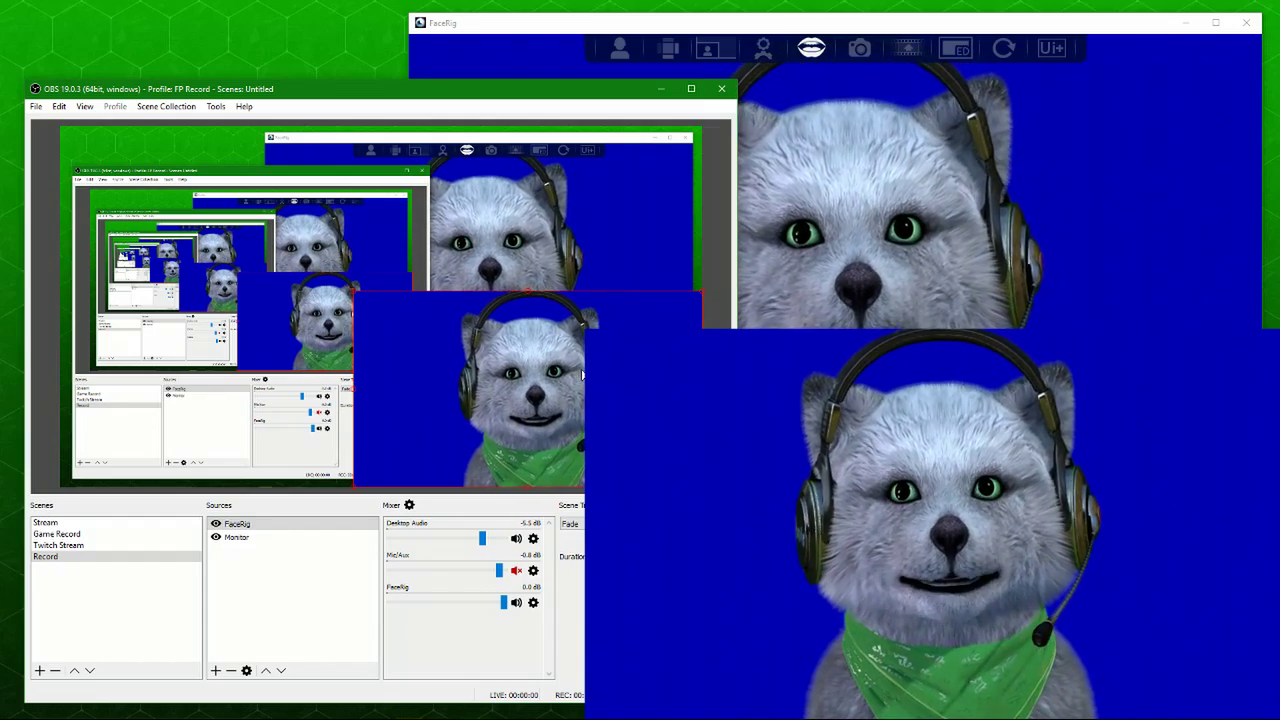
- Bring FaceRig forward and browse the Environments gallery's background thumbnails
left_click(1066, 215)
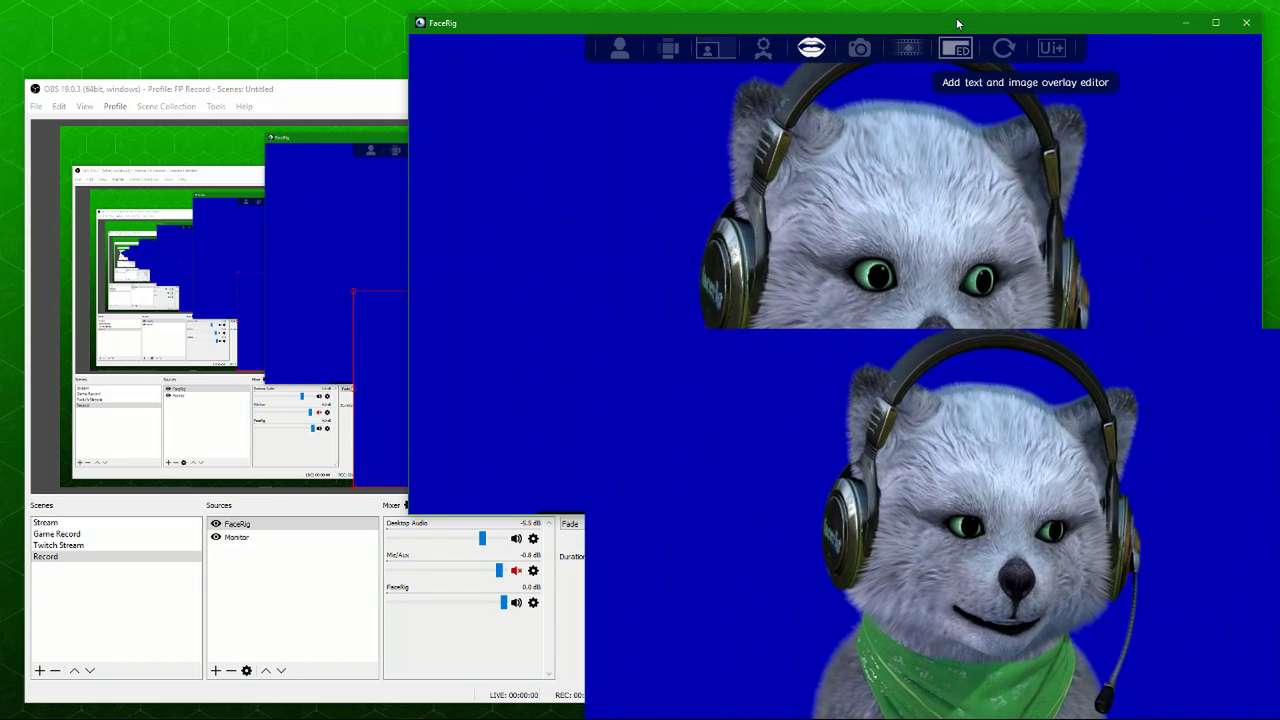
left_click_drag(963, 28, 924, 37)
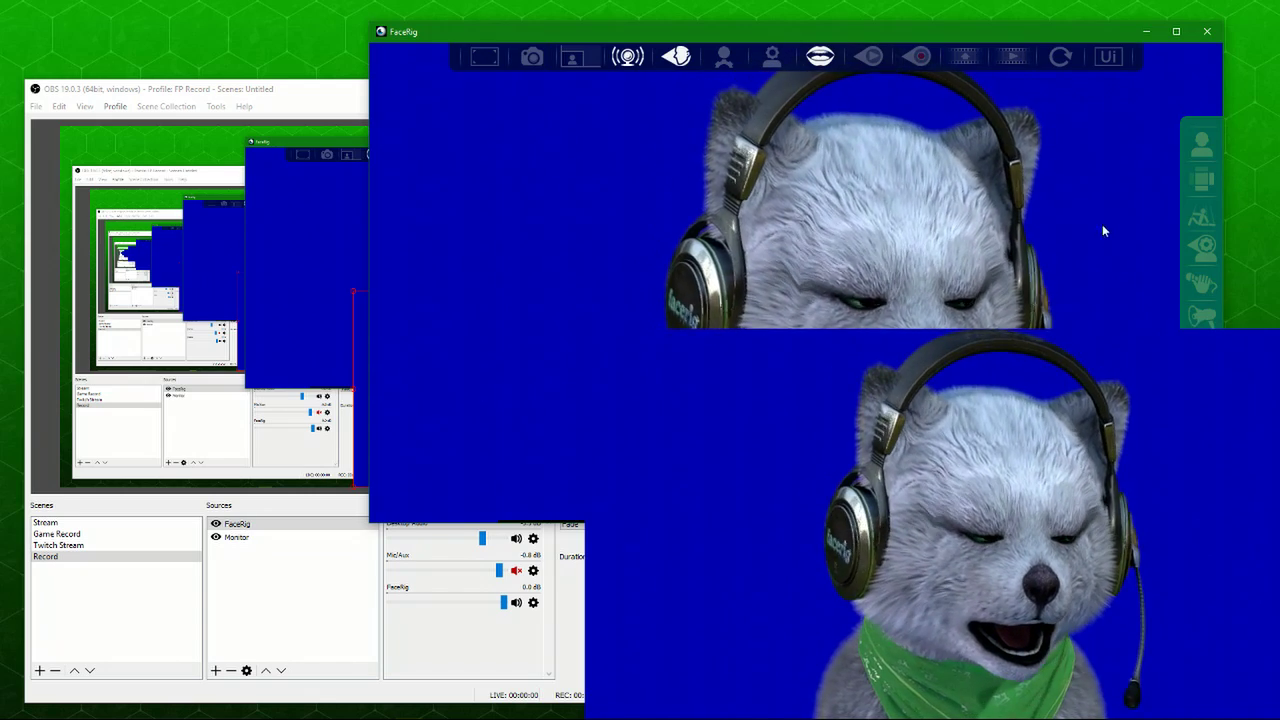
left_click(1201, 180)
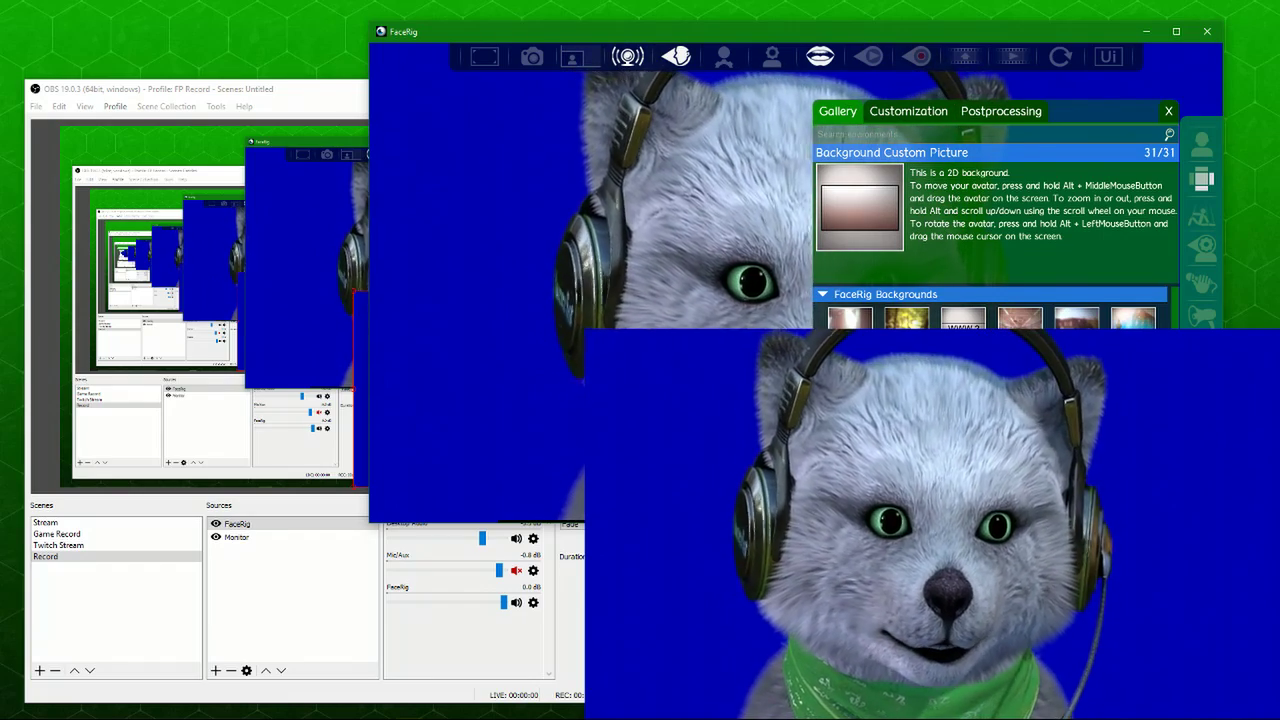
scroll(990, 305, "down", 2)
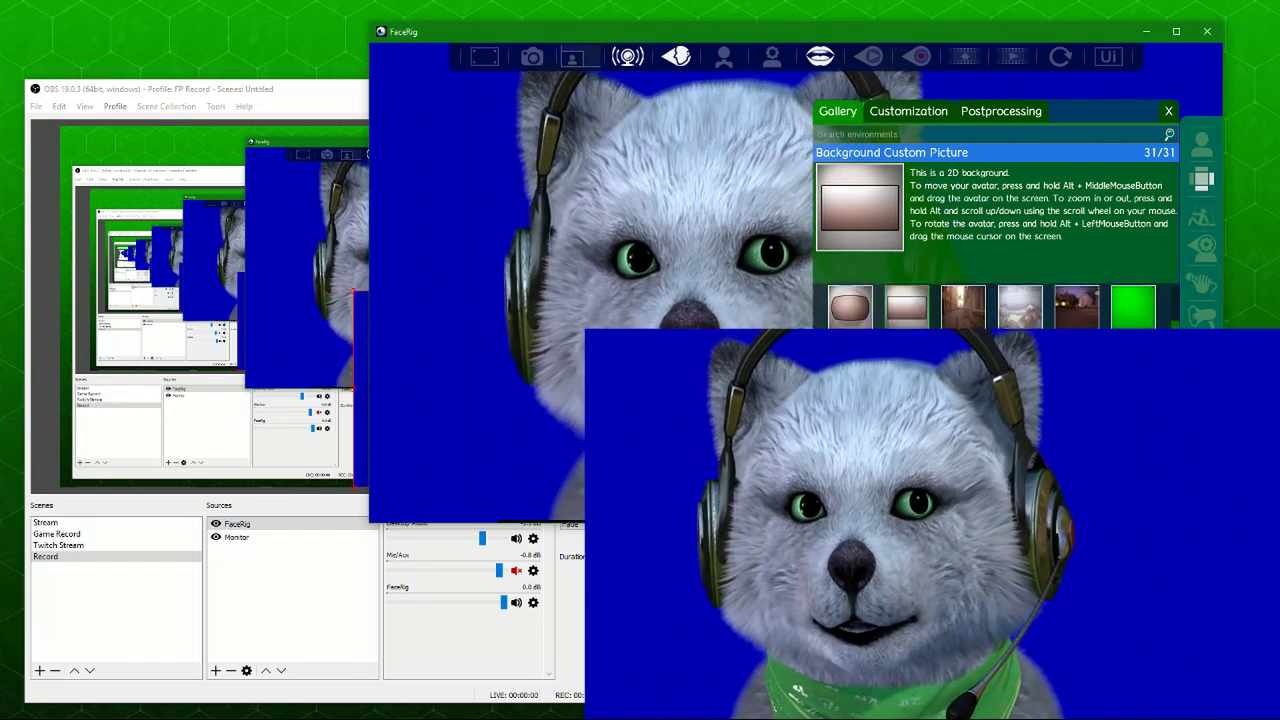
scroll(990, 305, "up", 2)
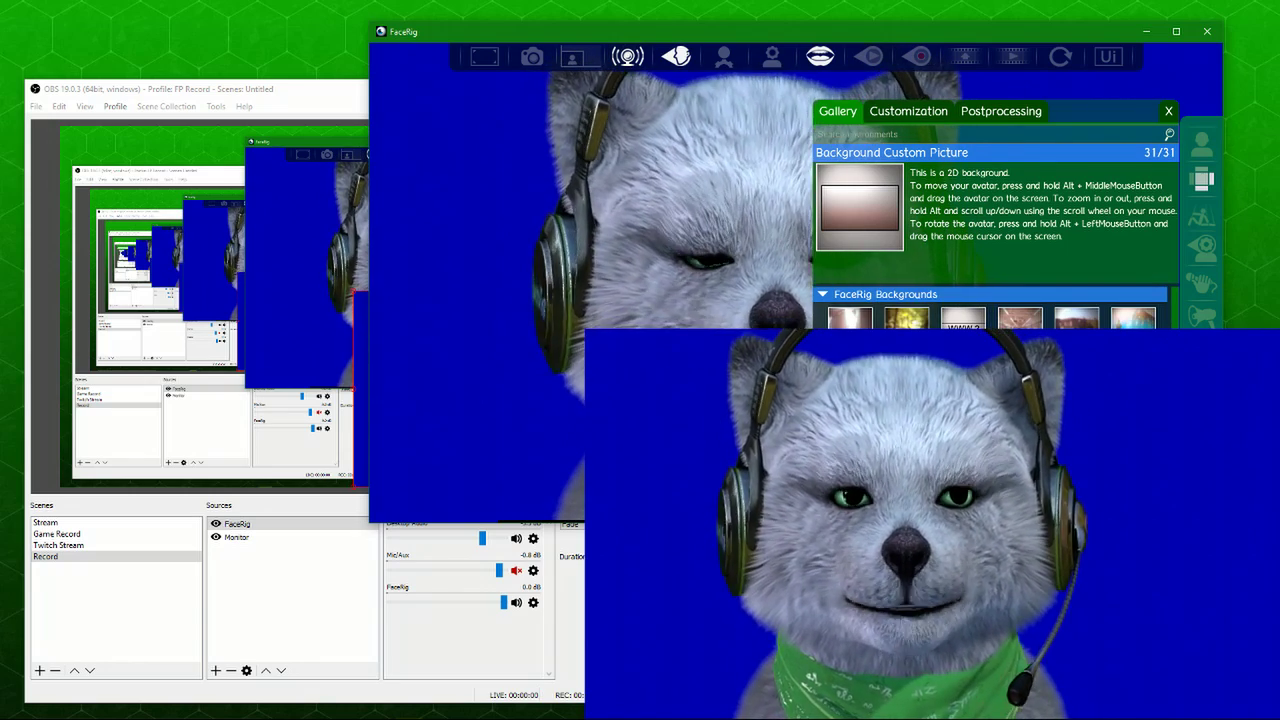
- Verify the Customization Backdrop colour is blue (B 255), then close the environment panel
left_click(905, 121)
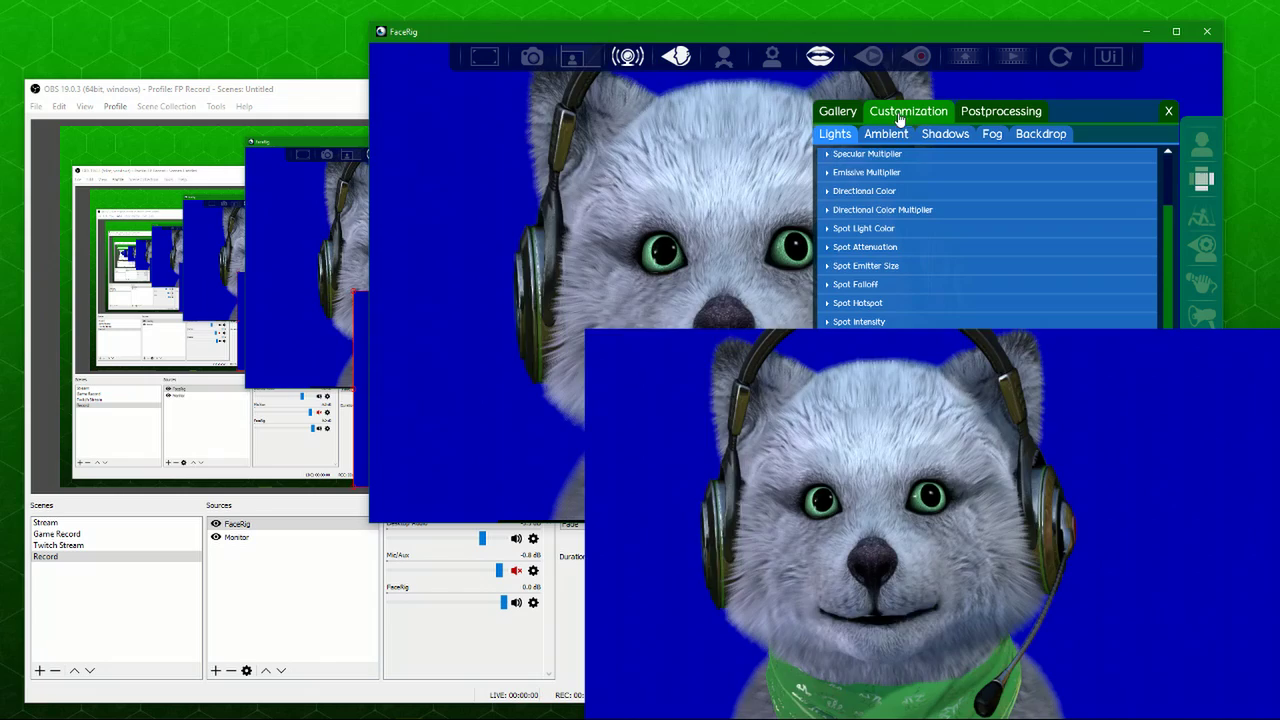
left_click_drag(1163, 324, 1152, 210)
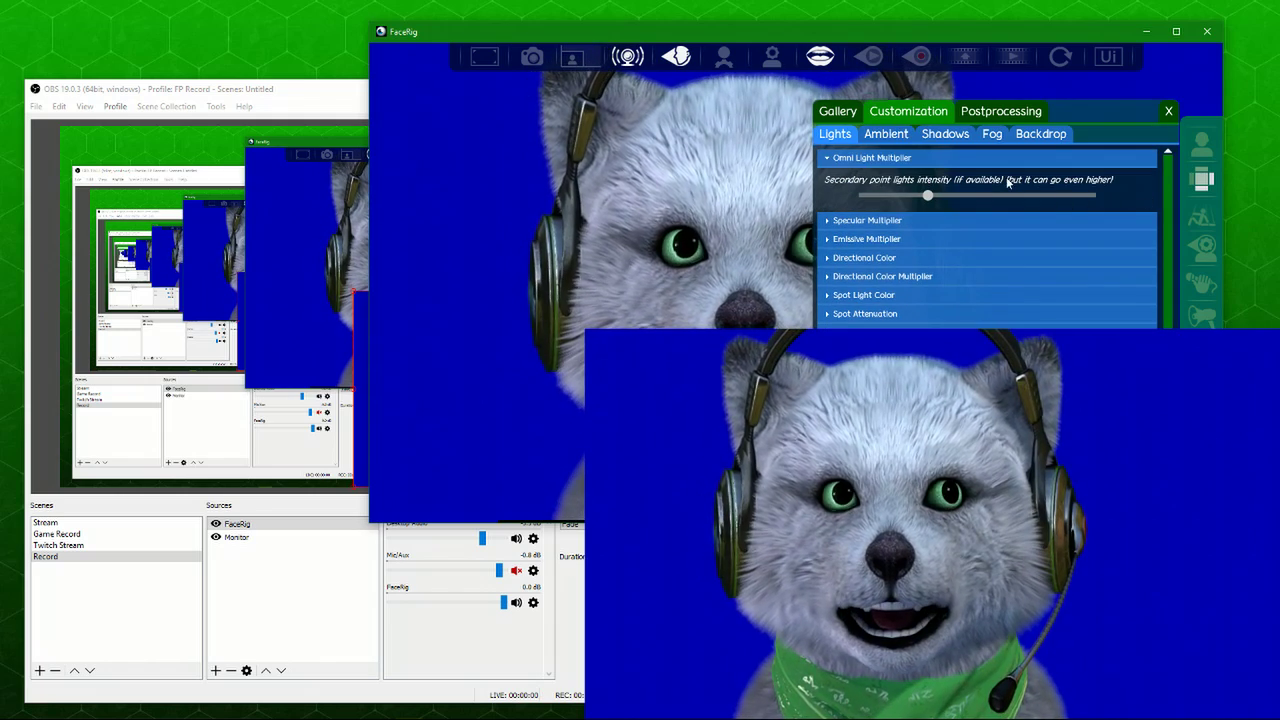
left_click(1040, 133)
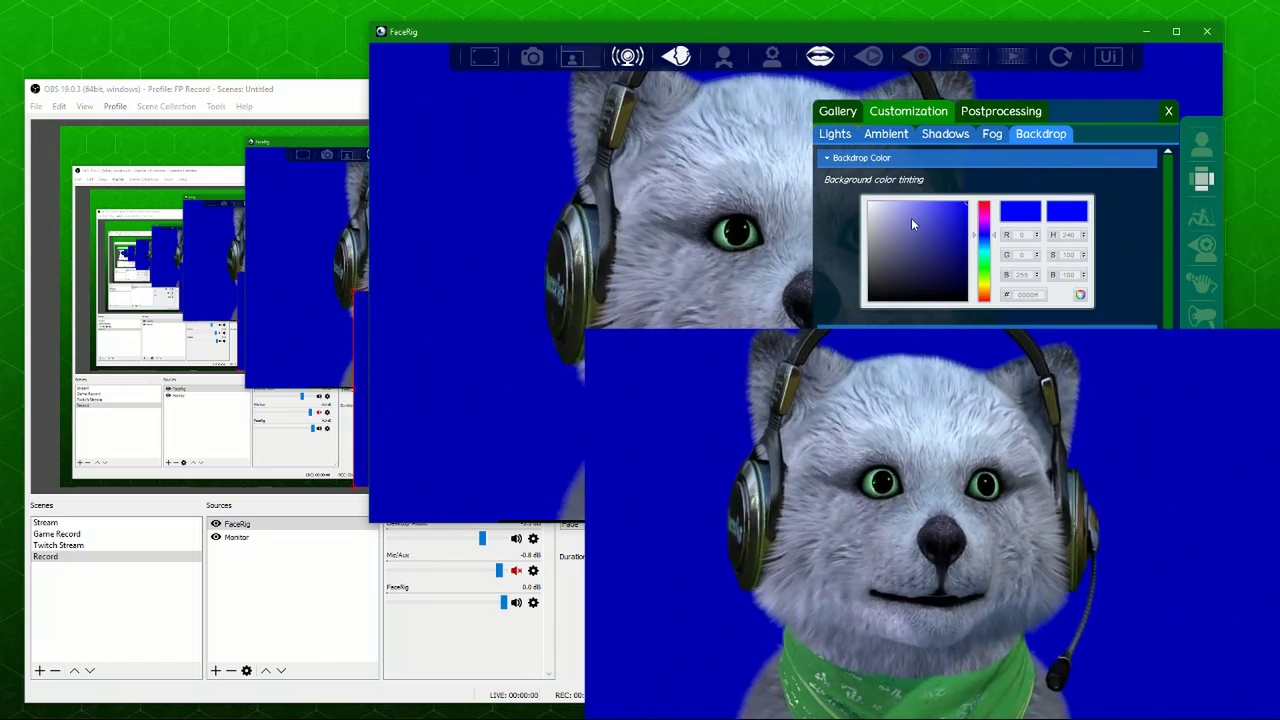
left_click(1168, 113)
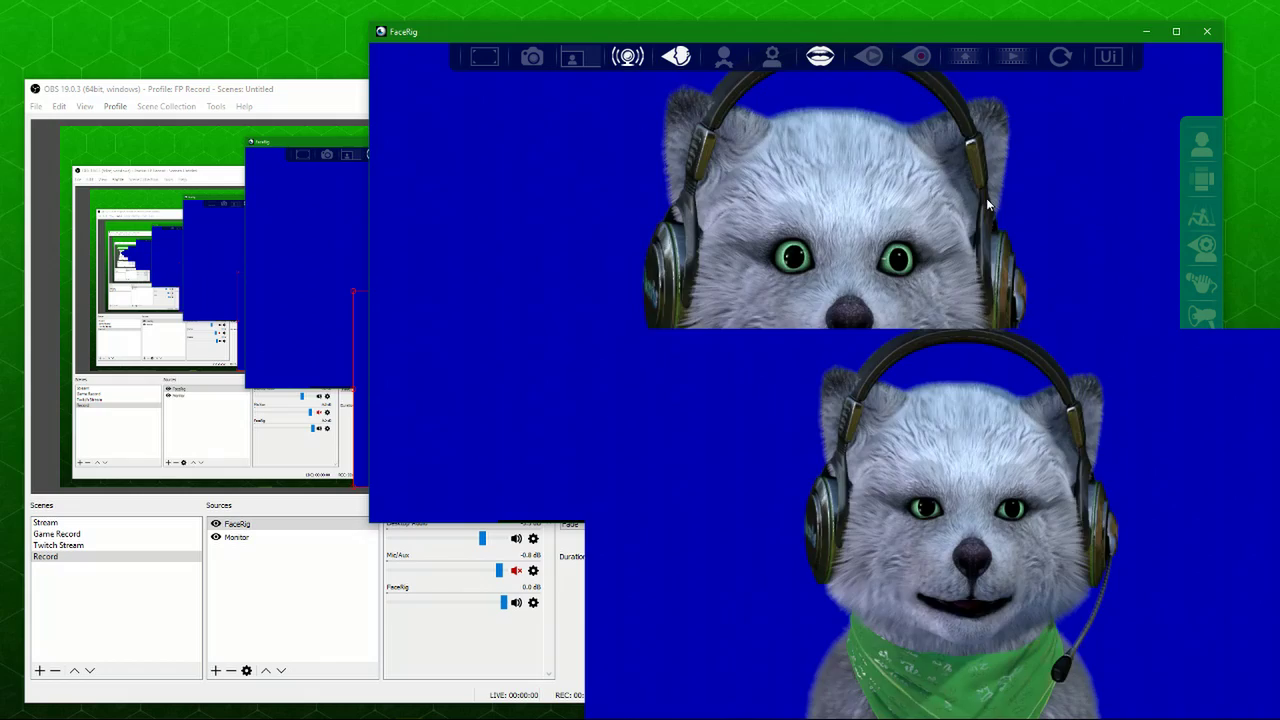
- Hide FaceRig's interface to return to OBS
left_click(1107, 56)
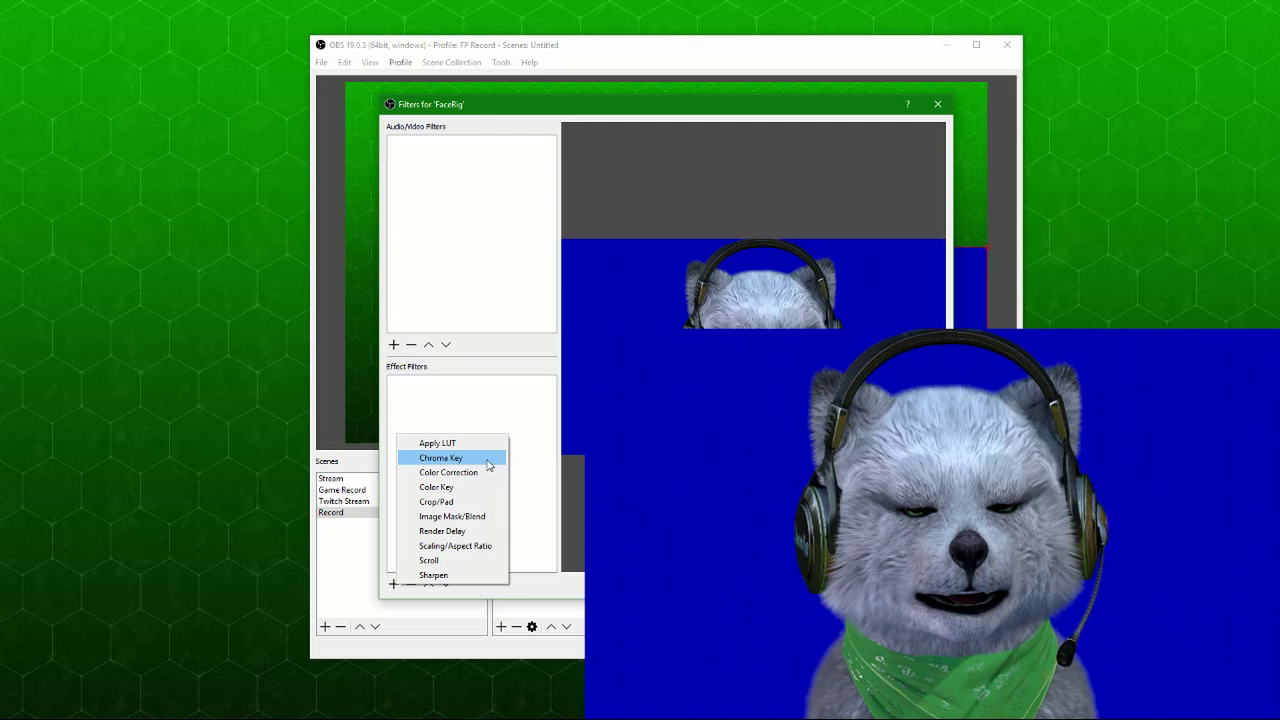
- Add a Chroma Key filter under its default name with custom blue as the key colour
left_click(489, 461)
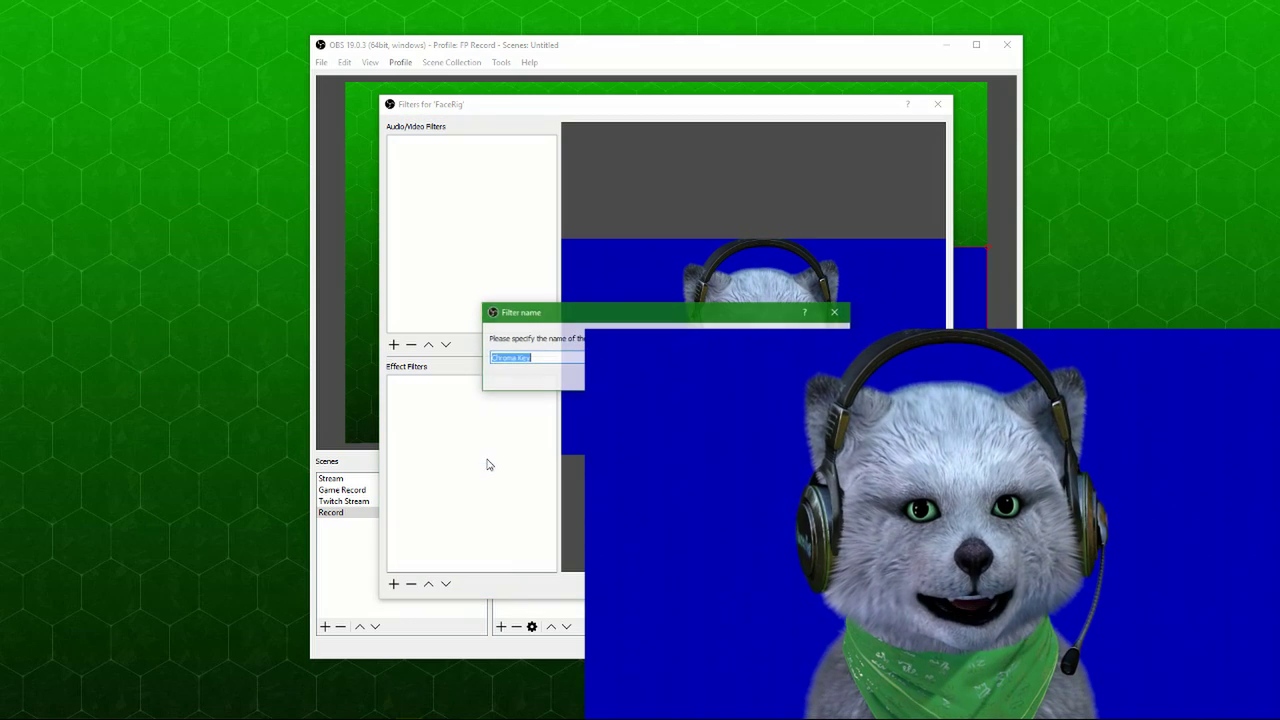
key("Return")
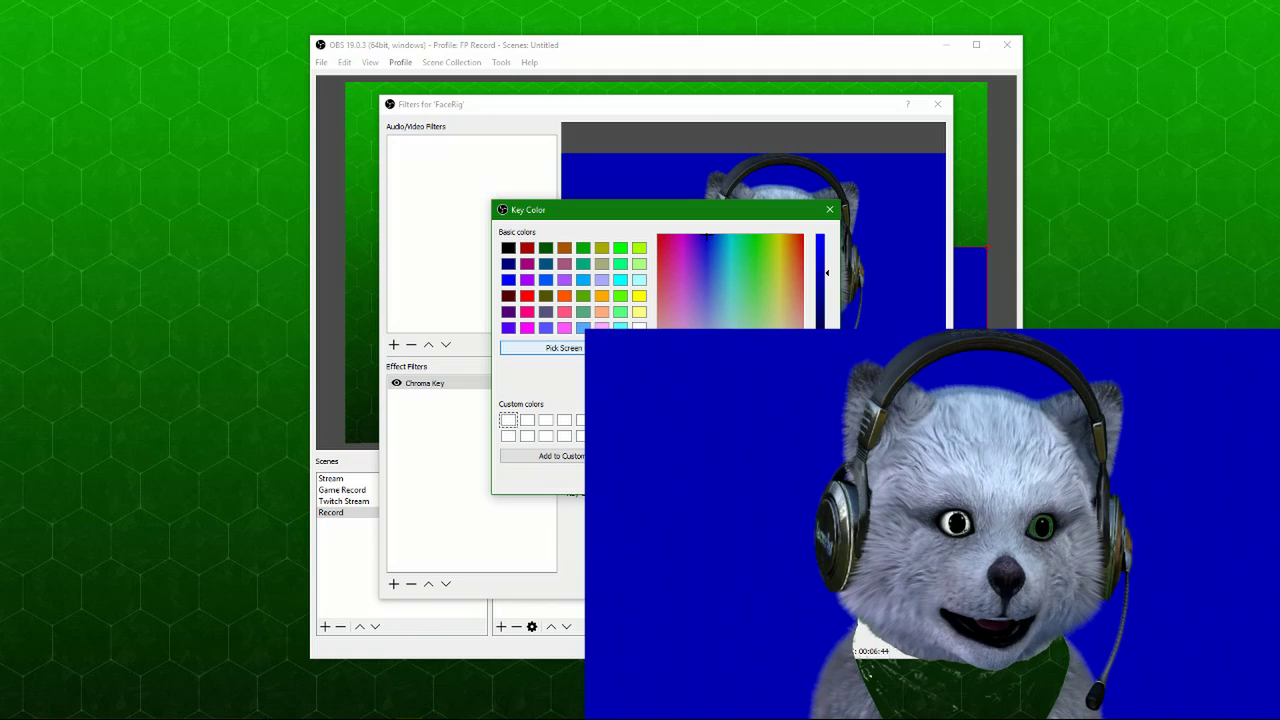
left_click(805, 482)
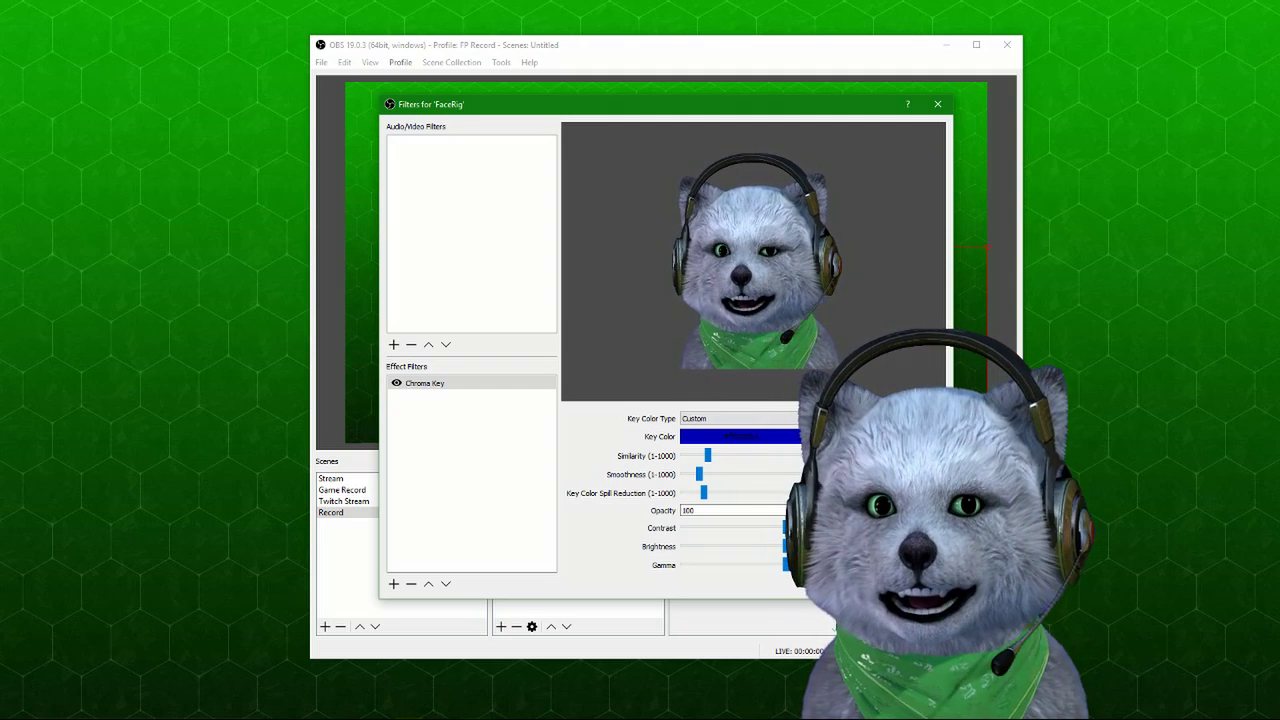
- Disable Chroma Key and add a Color Key filter sampling the blue backdrop from screen
left_click(409, 398)
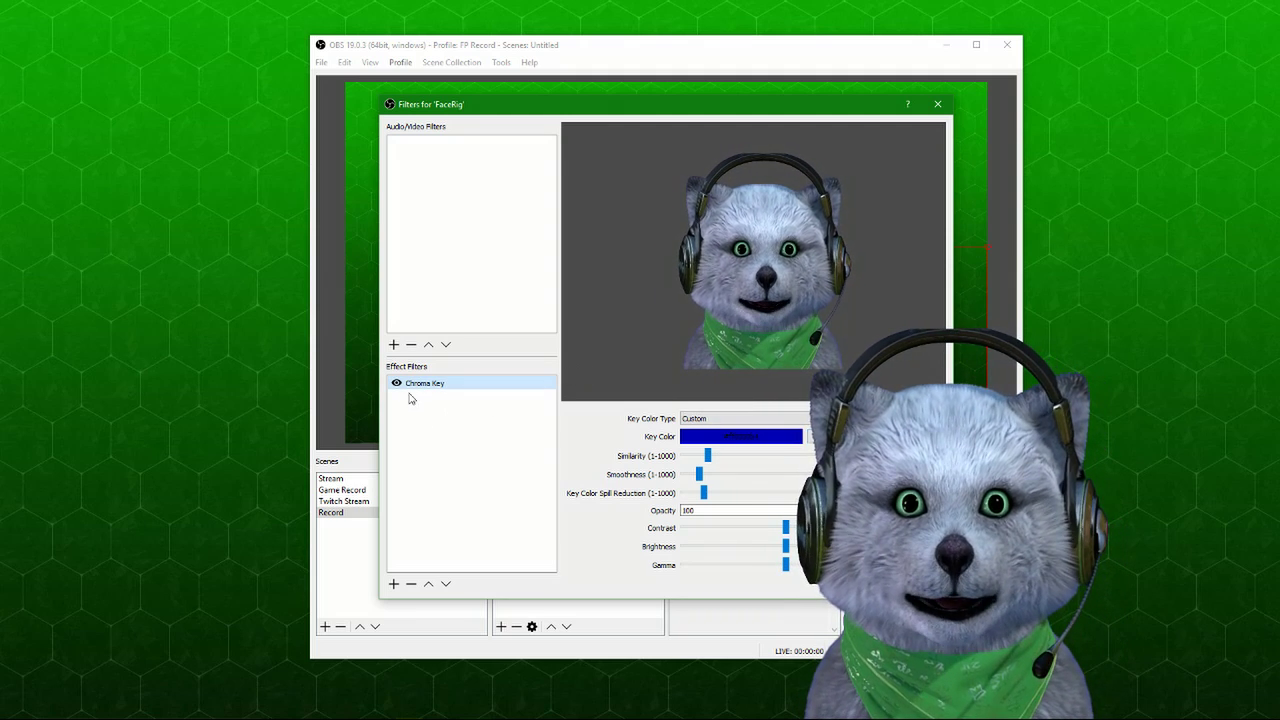
left_click(396, 383)
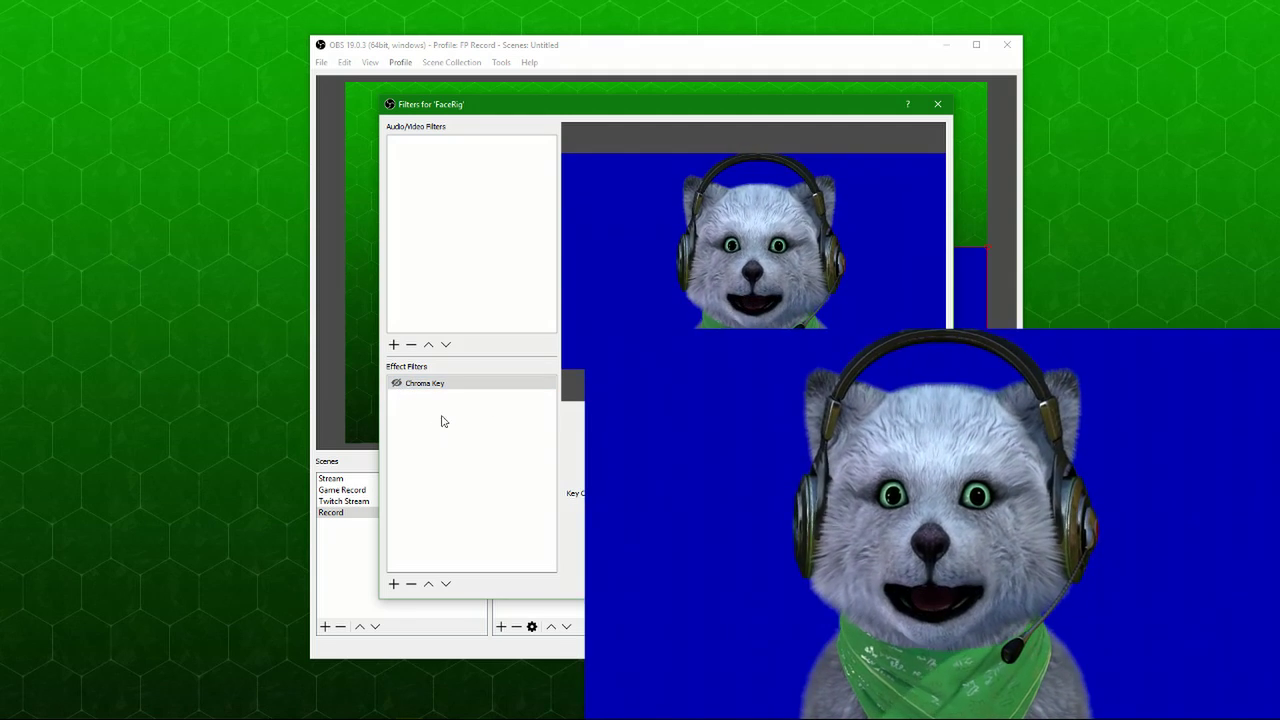
left_click(393, 583)
left_click(440, 490)
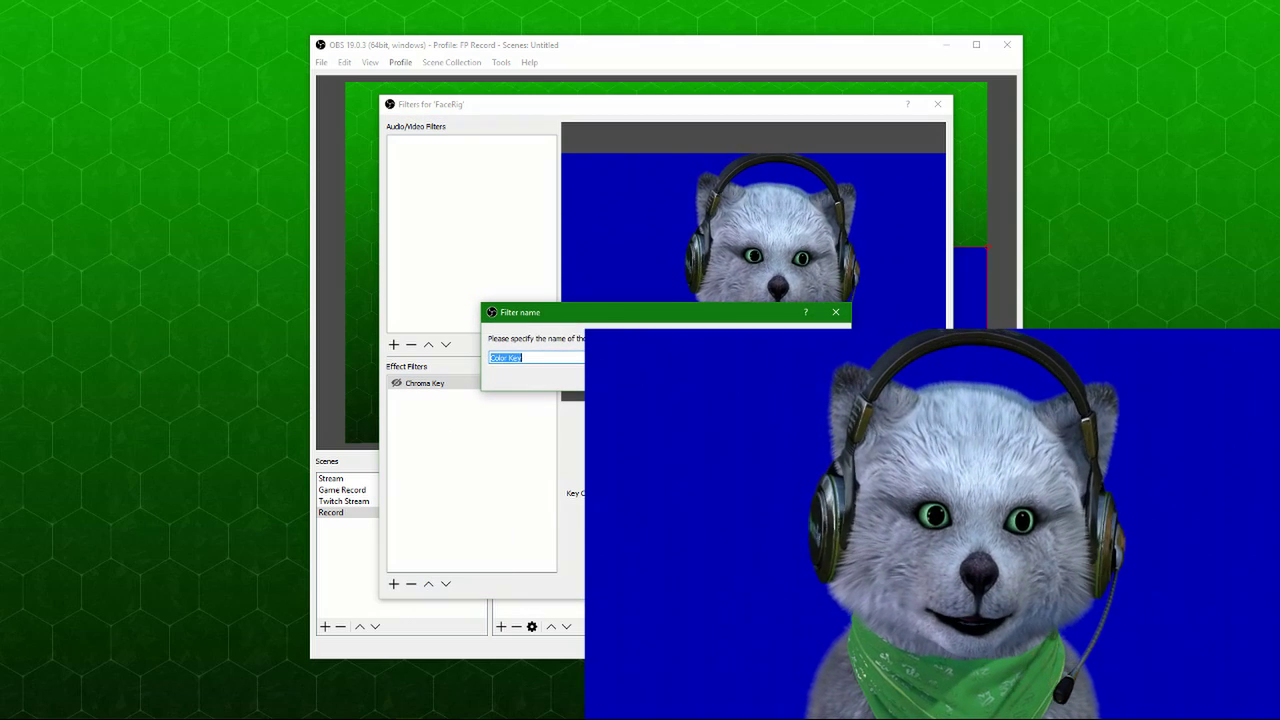
key("Return")
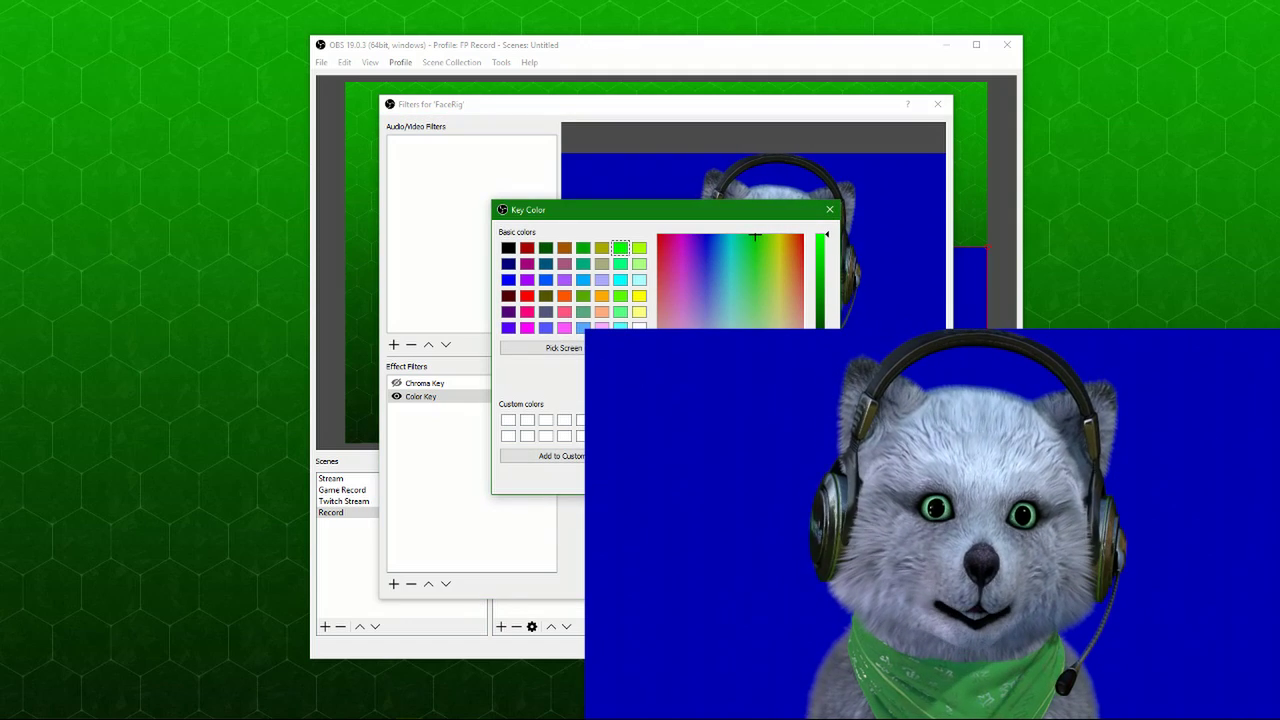
left_click(562, 349)
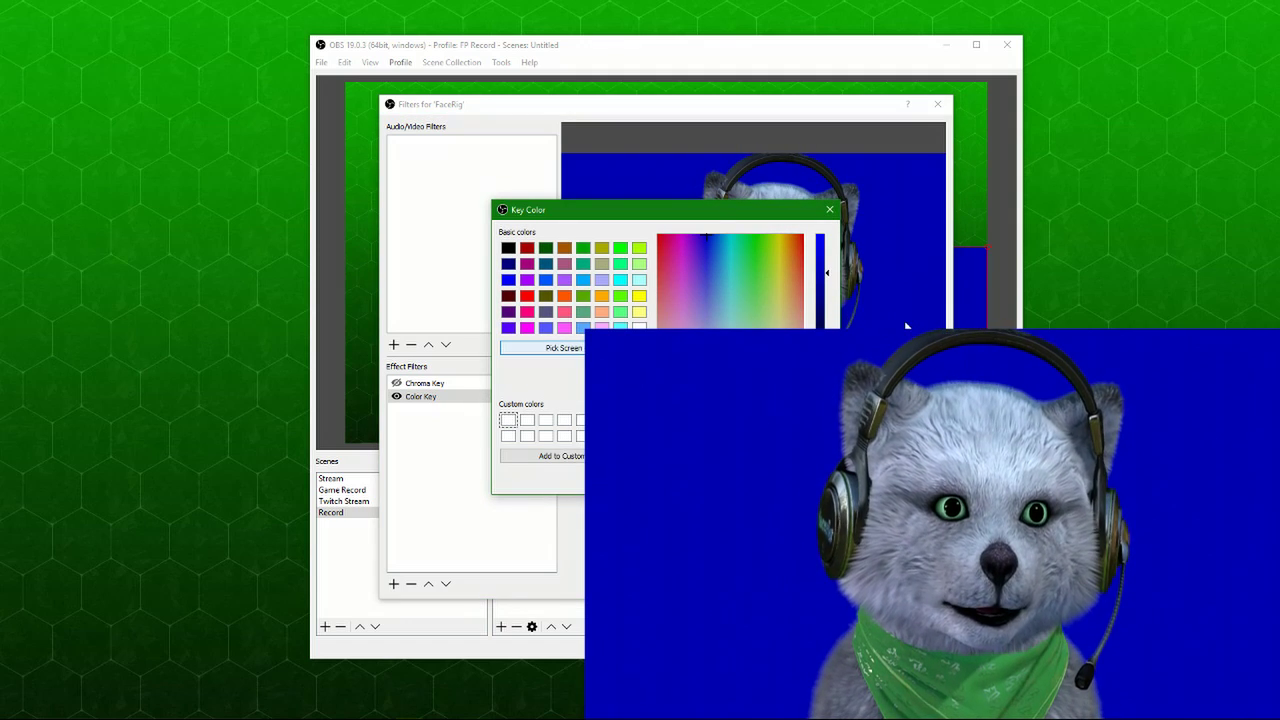
left_click(750, 480)
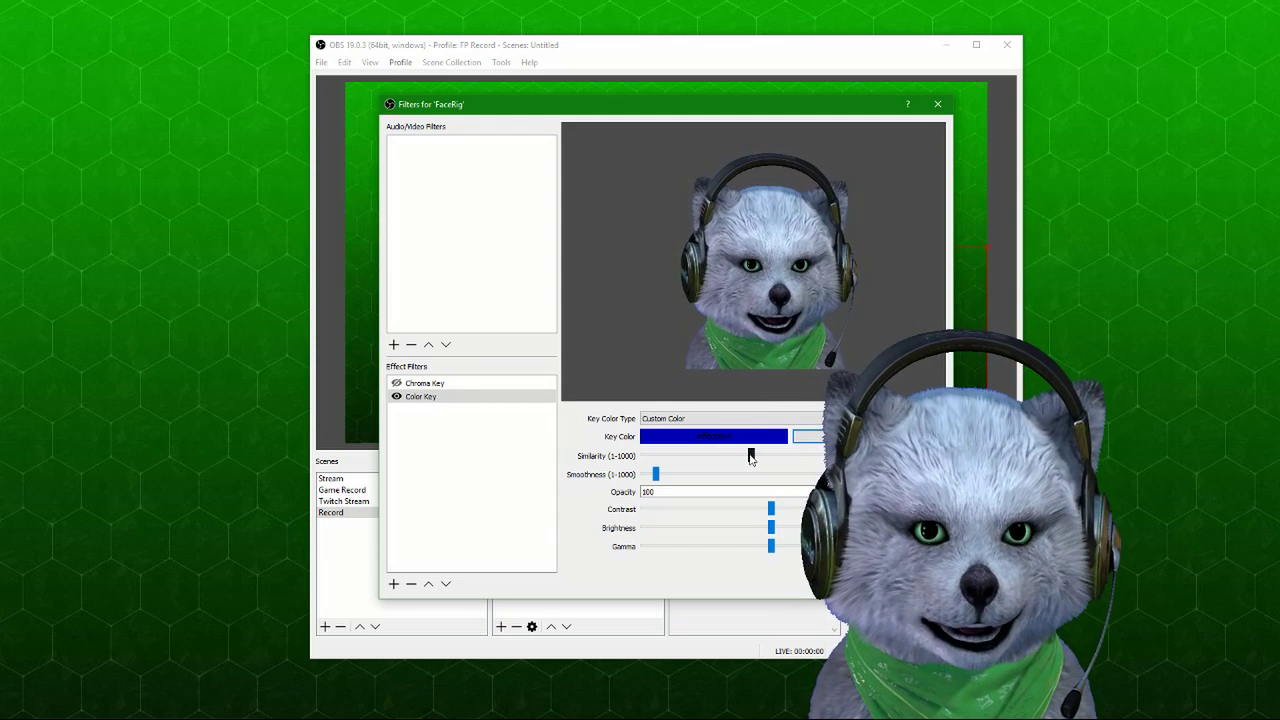
- Tune the Color Key's similarity, smoothness and contrast sliders, then set opacity to 51
left_click_drag(747, 463, 789, 460)
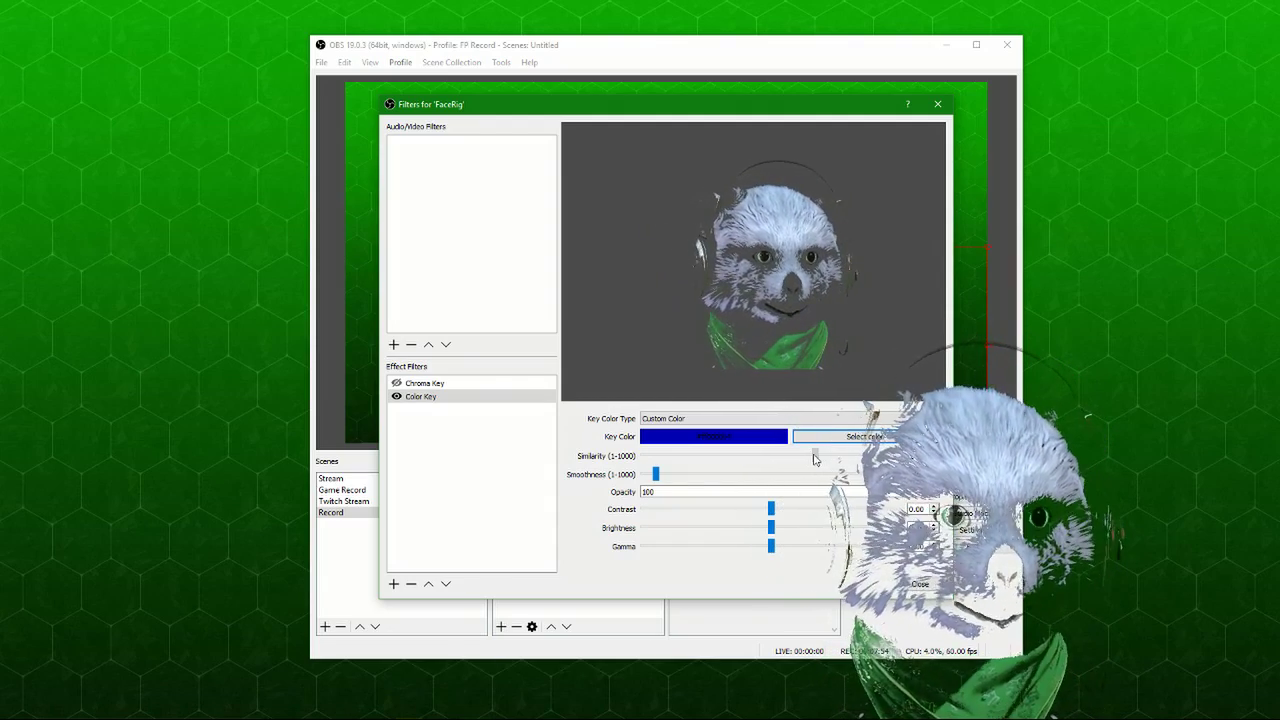
left_click_drag(789, 457, 760, 468)
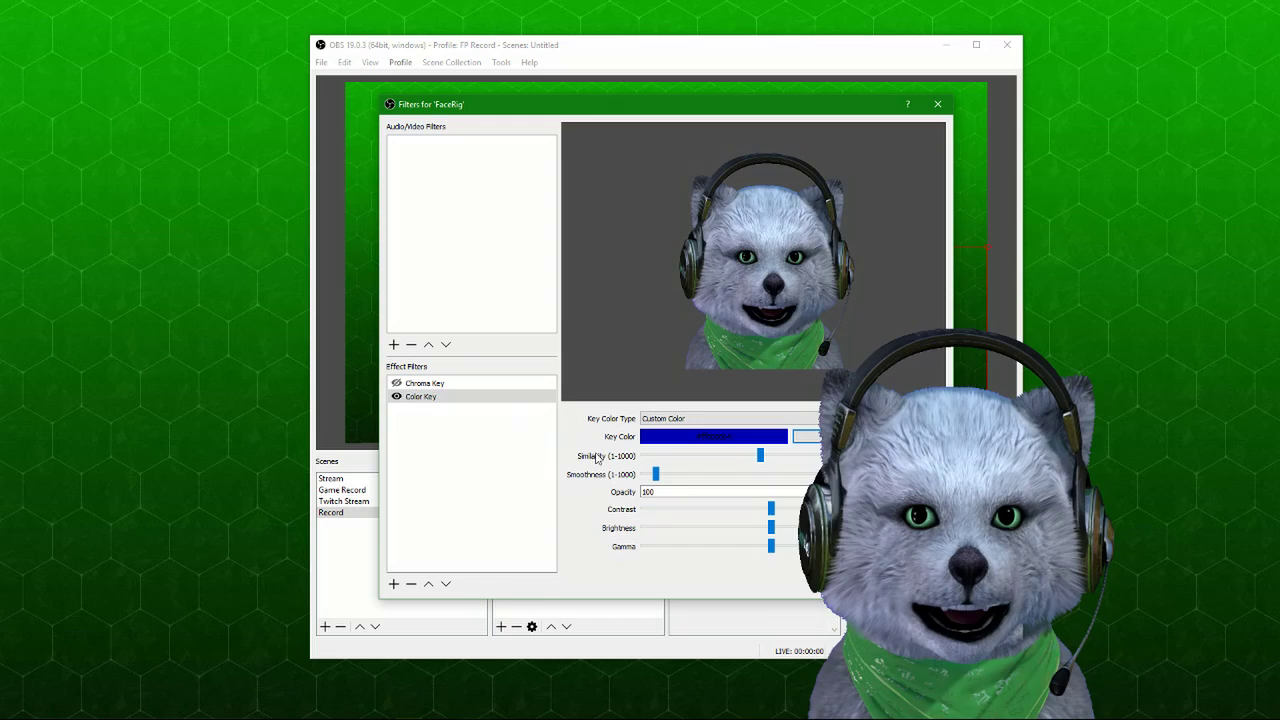
mouse_move(656, 477)
left_mouse_down()
mouse_move(815, 490)
mouse_move(652, 480)
mouse_move(667, 492)
left_mouse_up()
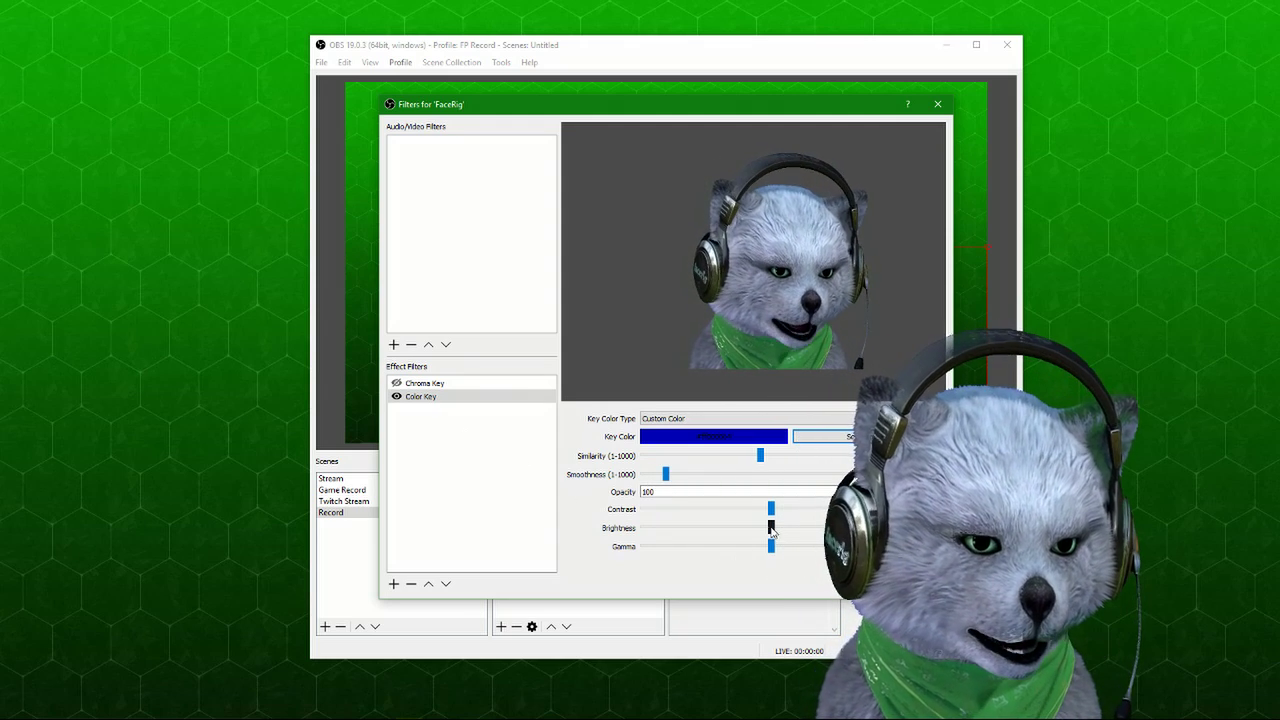
left_click_drag(771, 509, 801, 511)
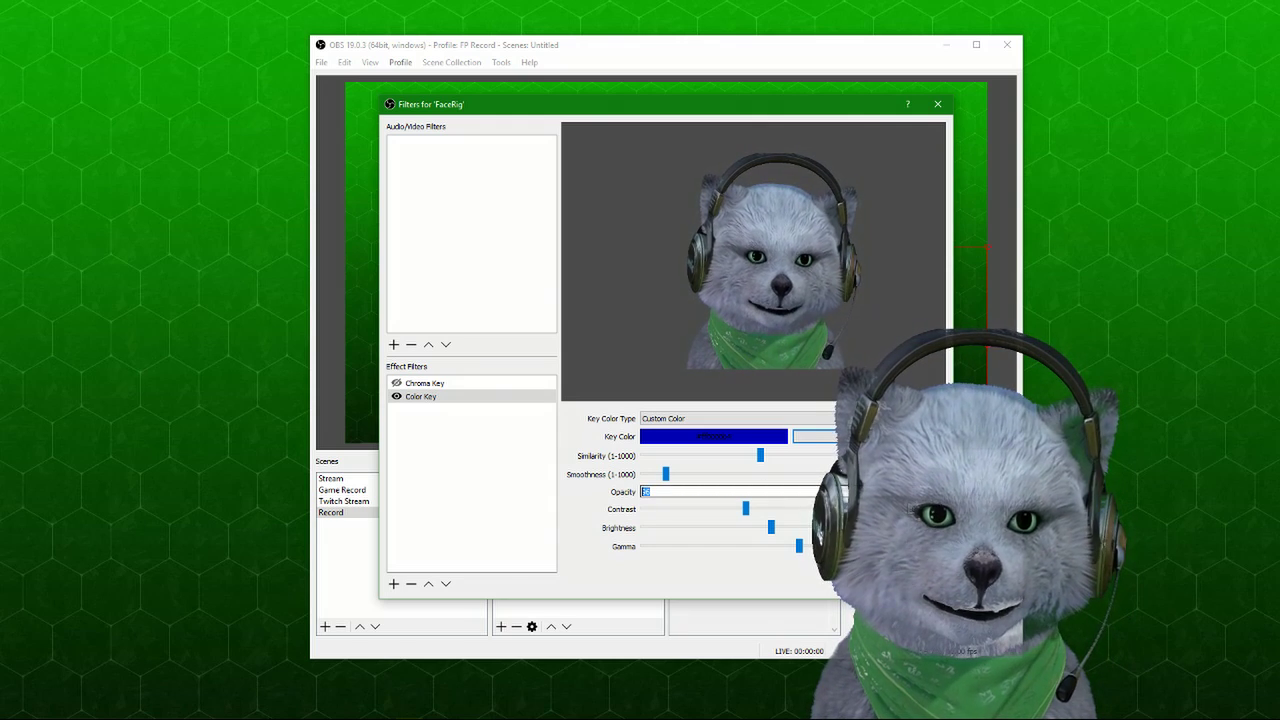
key("ctrl+a")
type("51")
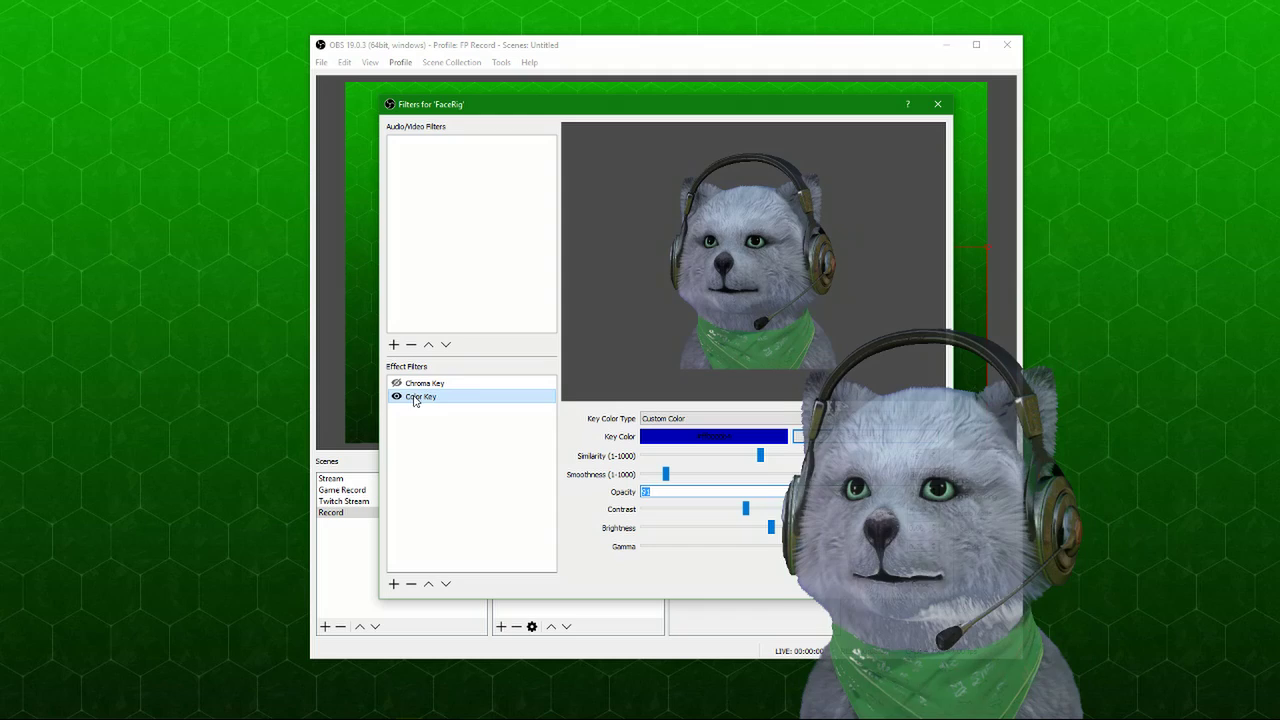
- Compare the Color Key on and off, then move and shrink the bear avatar to the lower right
left_click(396, 396)
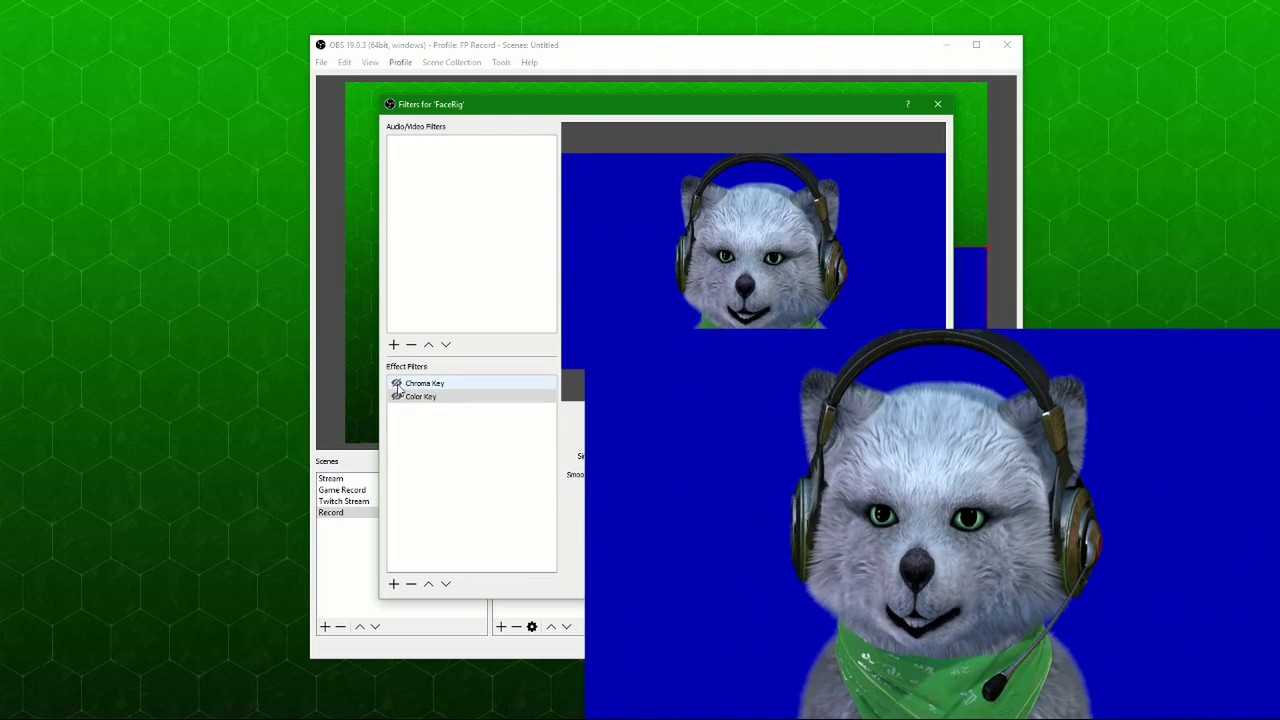
left_click(396, 396)
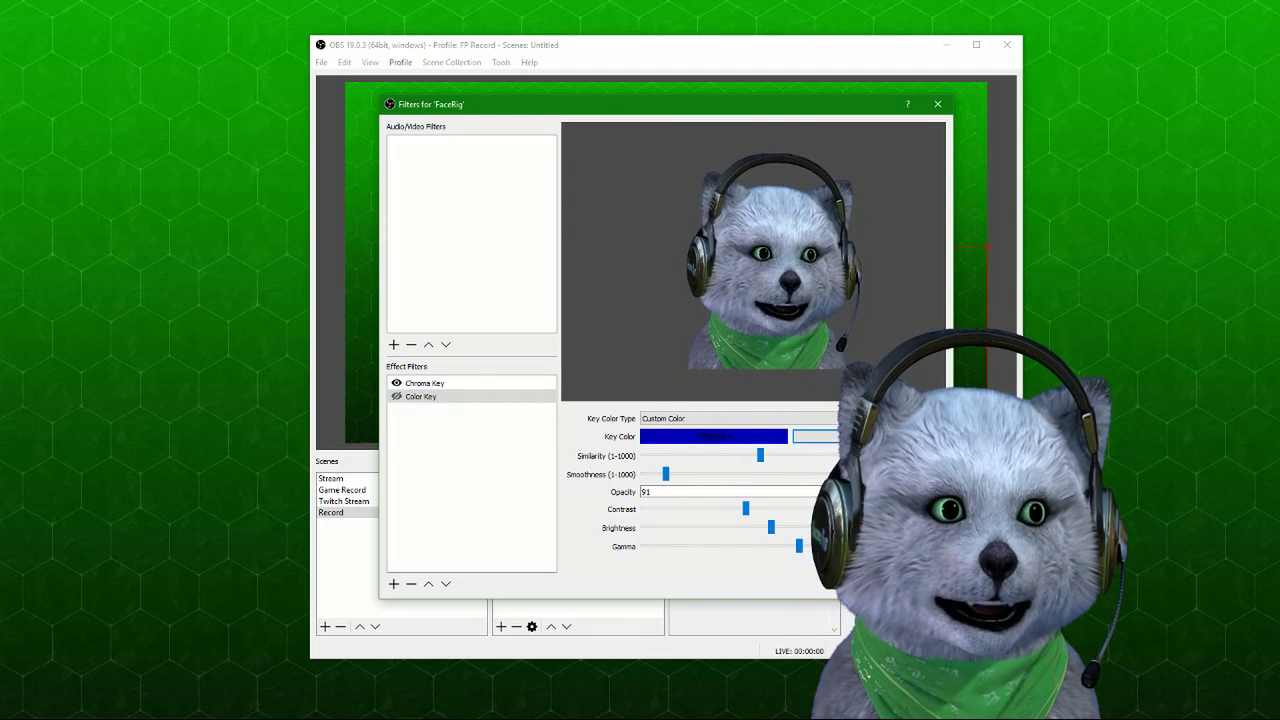
key("Escape")
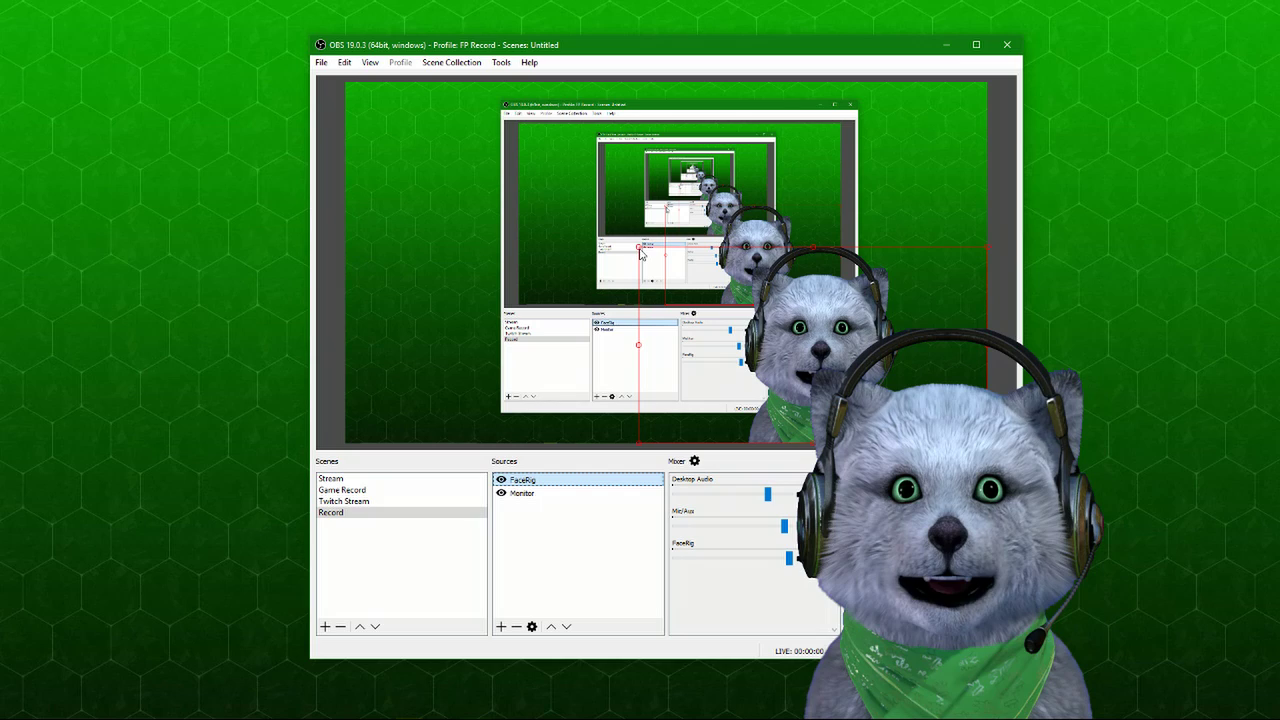
left_click_drag(643, 252, 768, 322)
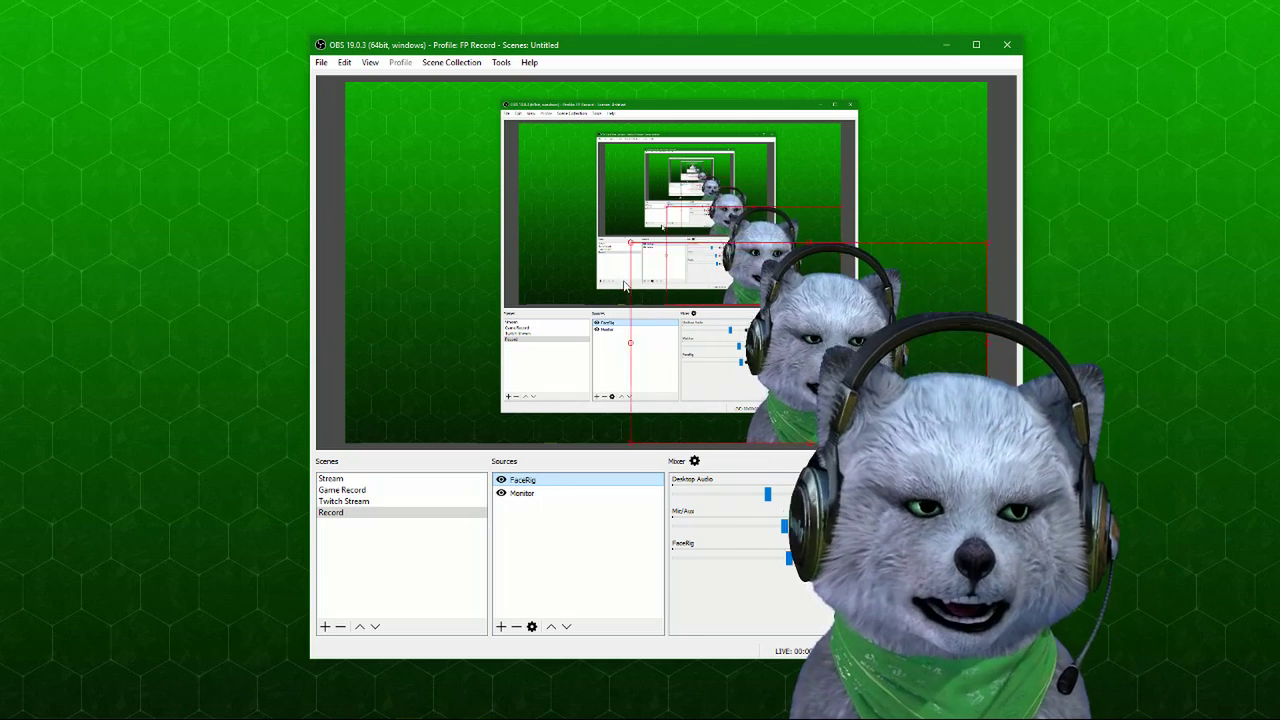
mouse_move(766, 373)
left_mouse_down()
mouse_move(831, 383)
mouse_move(749, 376)
mouse_move(787, 385)
left_mouse_up()
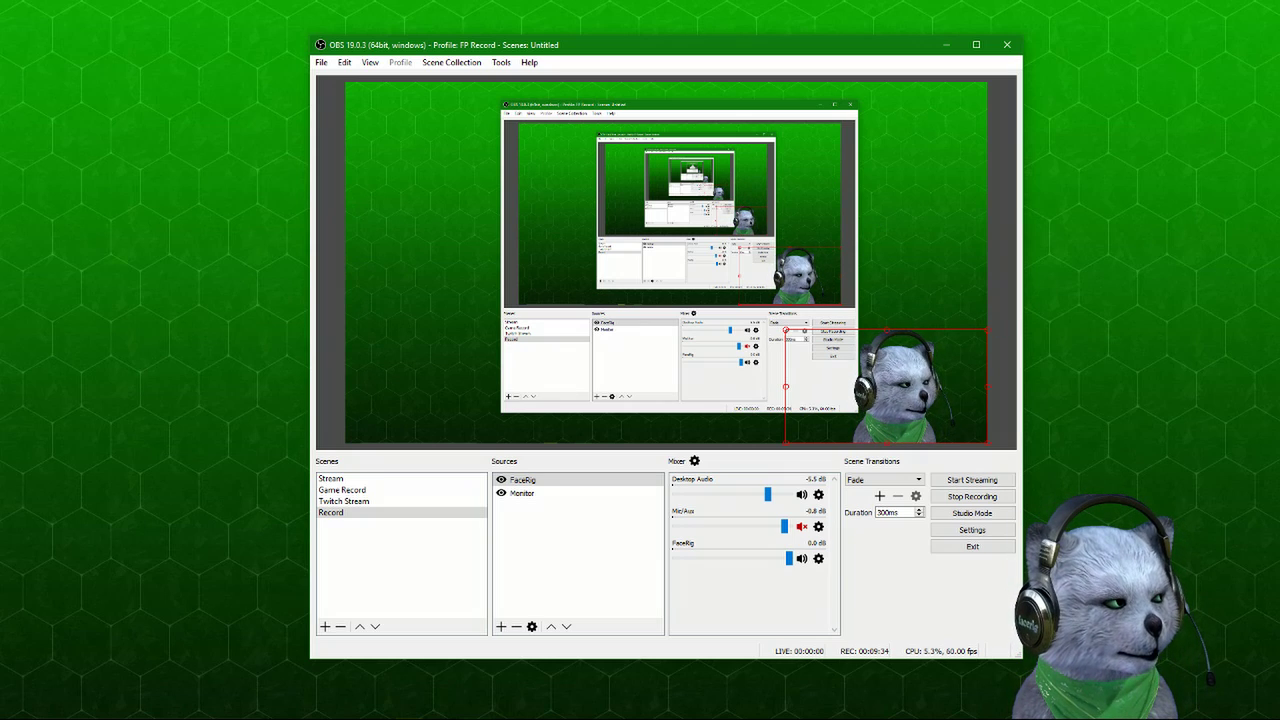
- Return to FaceRig and shift its window left over the OBS window
key("alt+Tab")
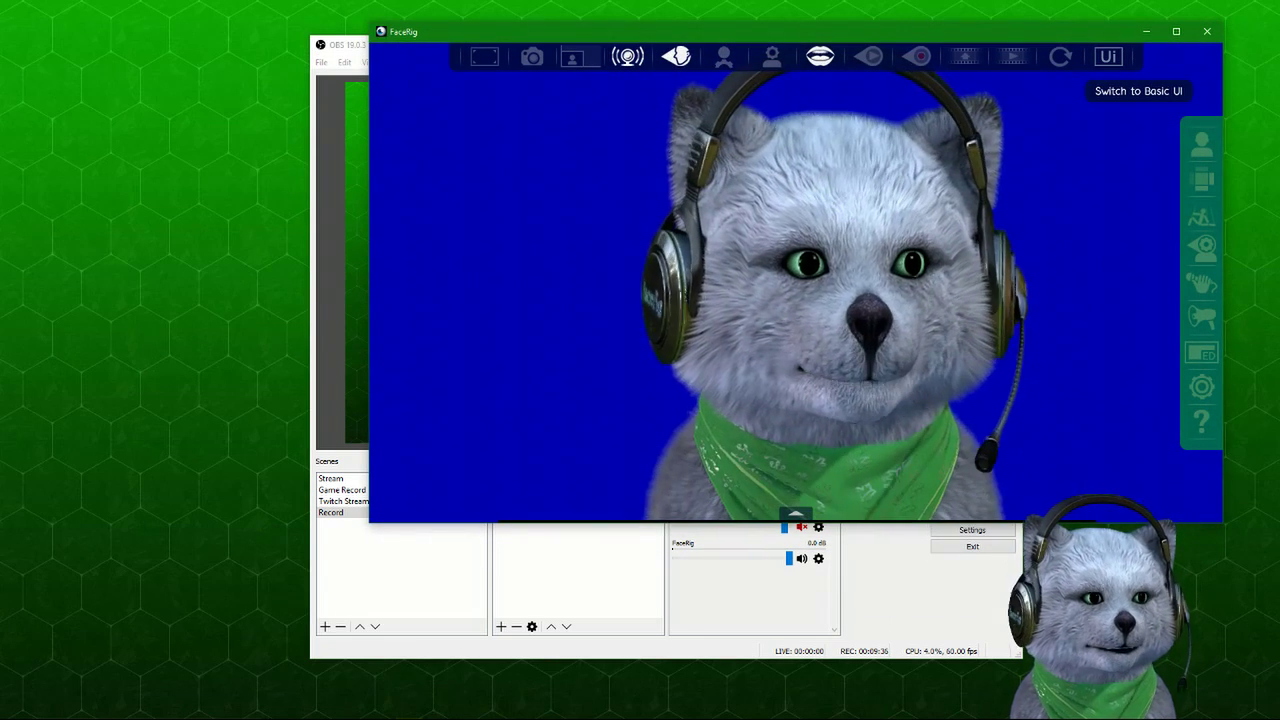
left_click_drag(908, 34, 611, 94)
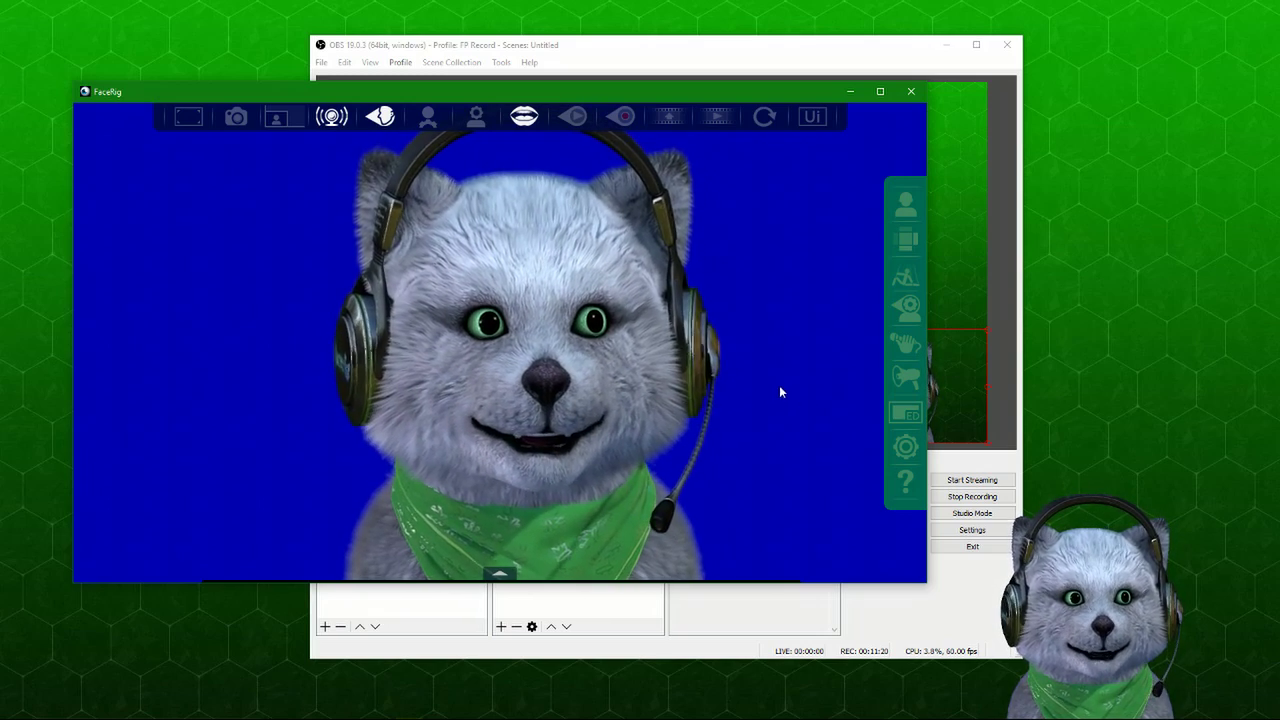
- Switch off Low priority process in FaceRig's Performance settings
left_click(904, 452)
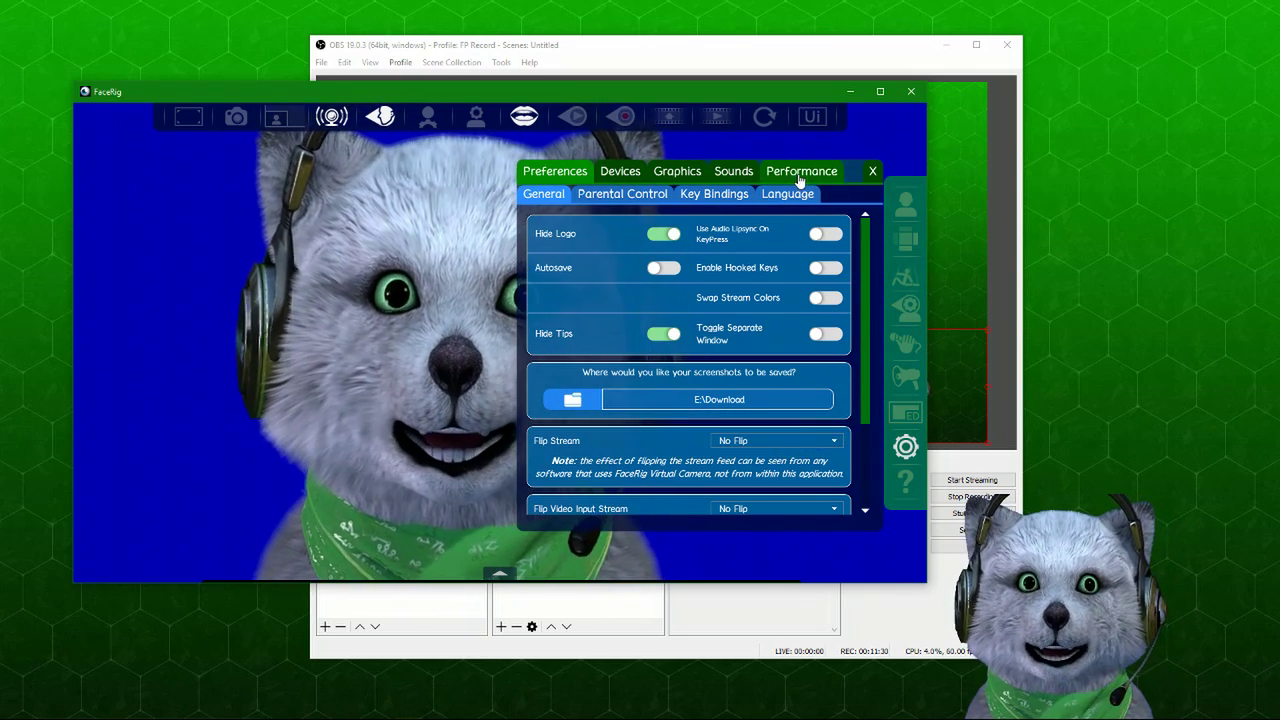
left_click(800, 177)
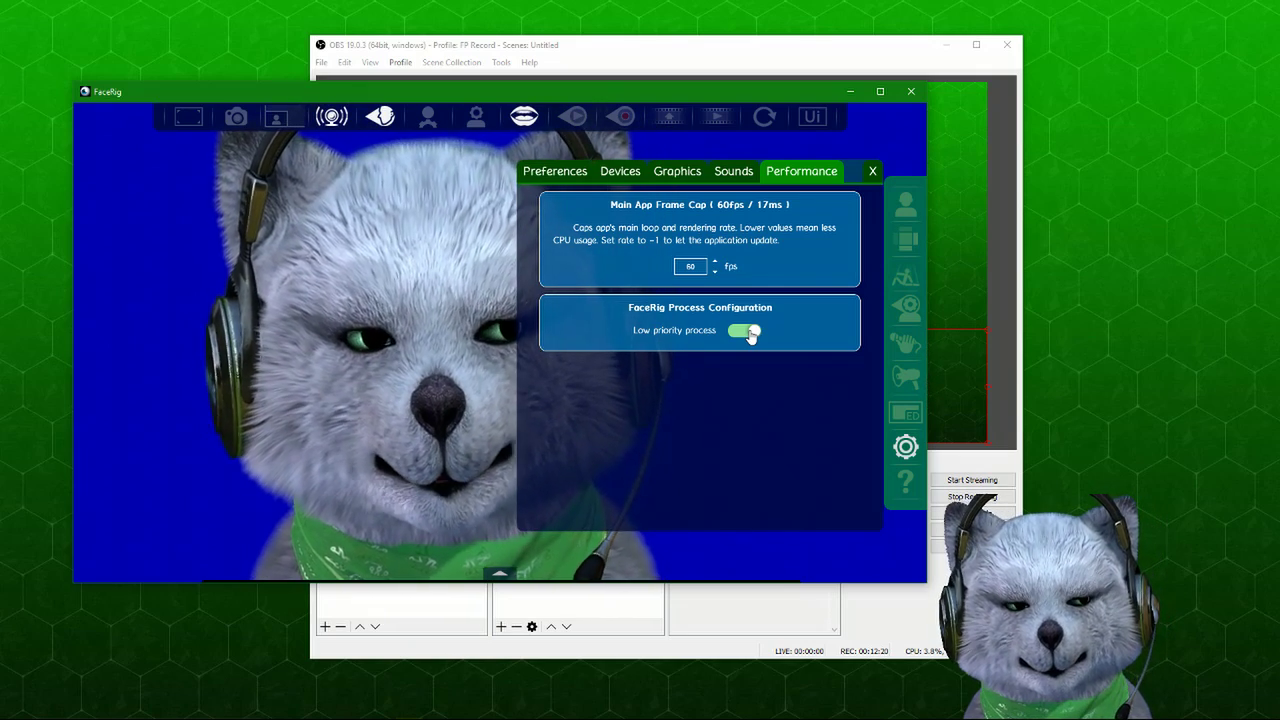
left_click(745, 331)
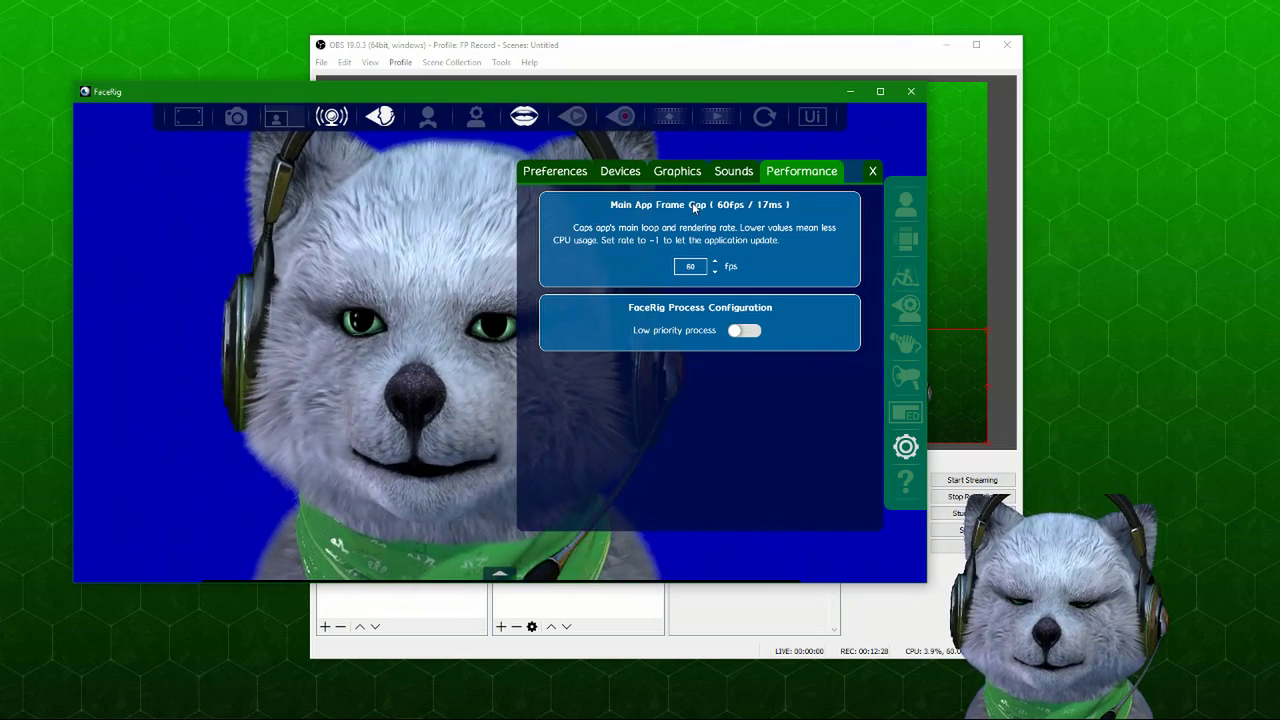
- Keep FaceRig's graphics resolution at 1280 x 720, then bring OBS Studio to the front
left_click(674, 177)
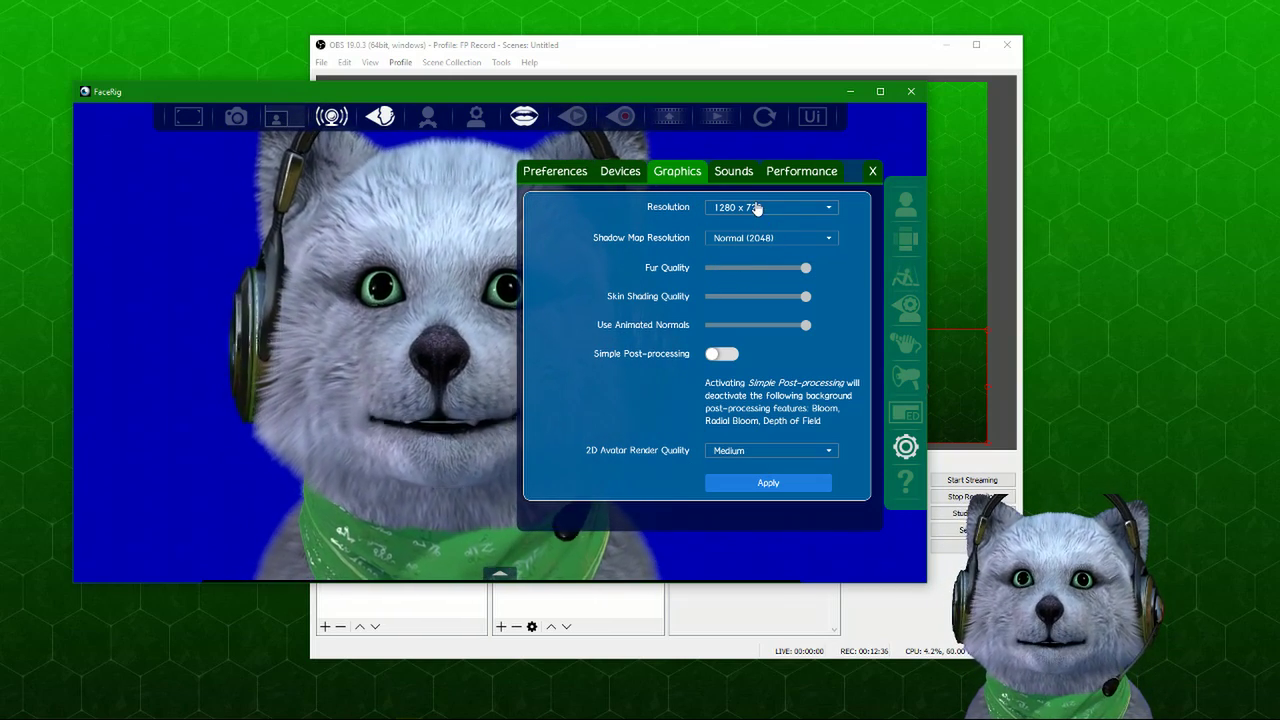
left_click(756, 208)
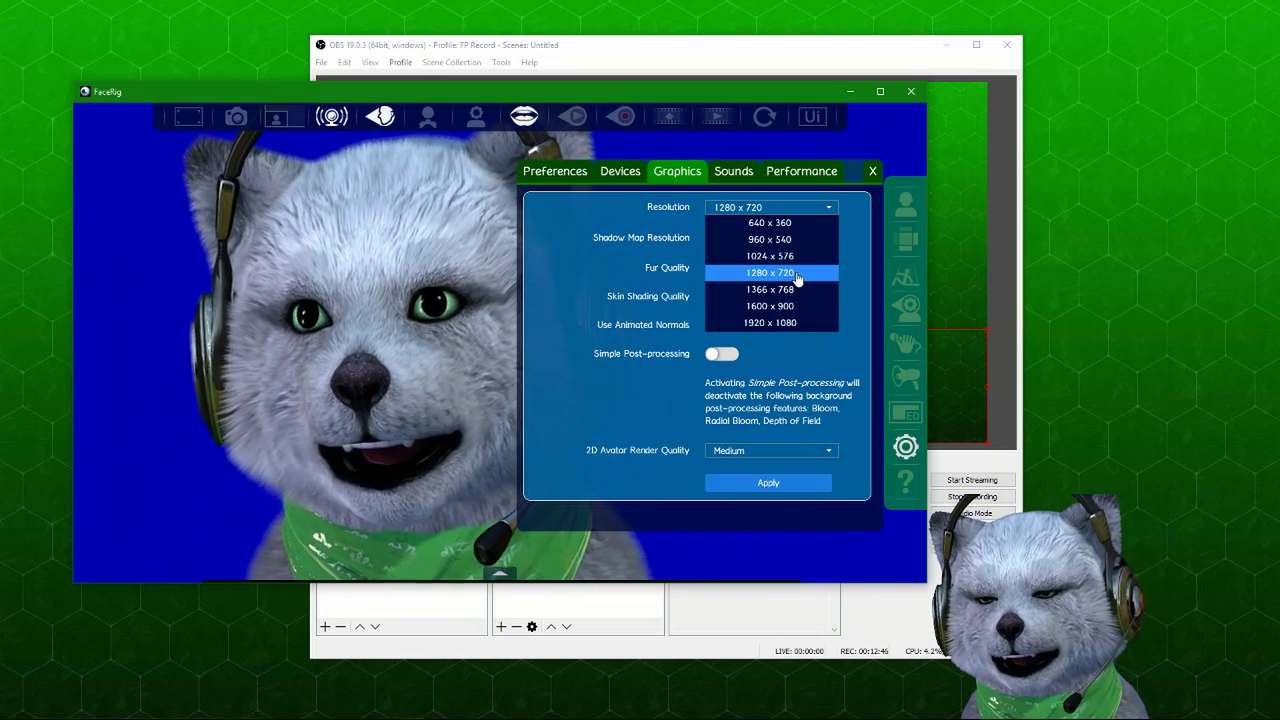
left_click(797, 277)
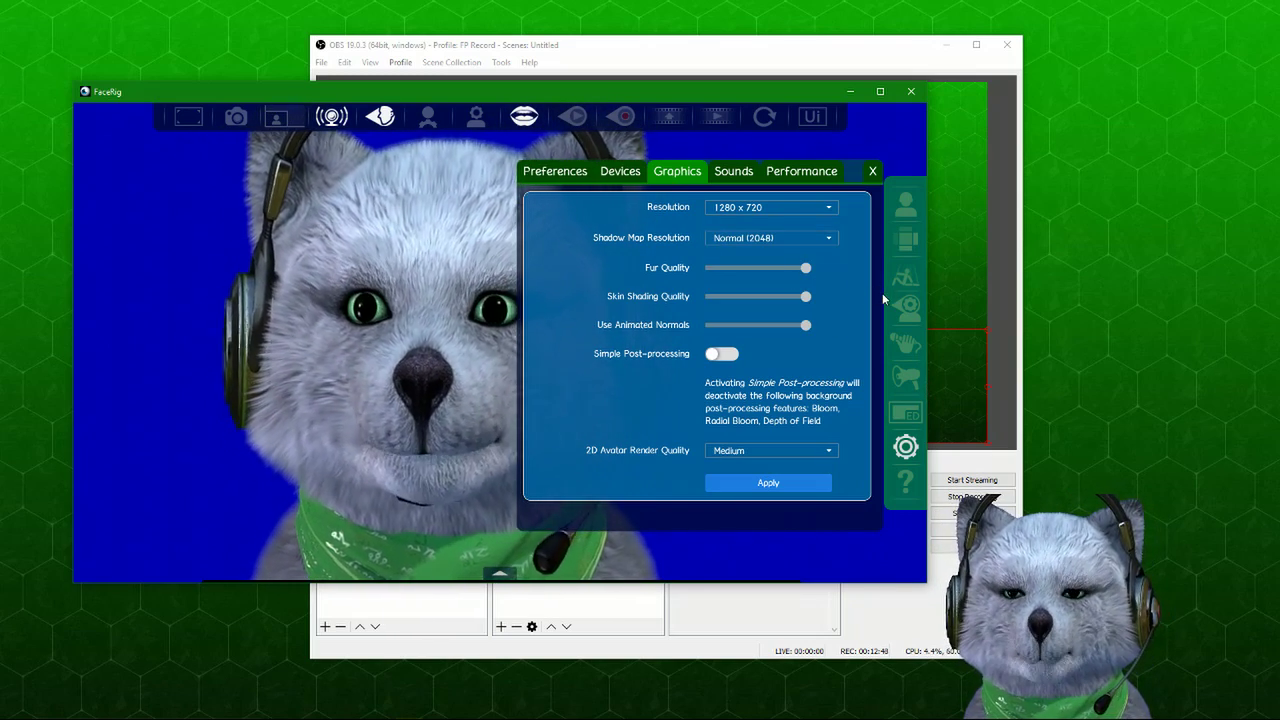
left_click(928, 432)
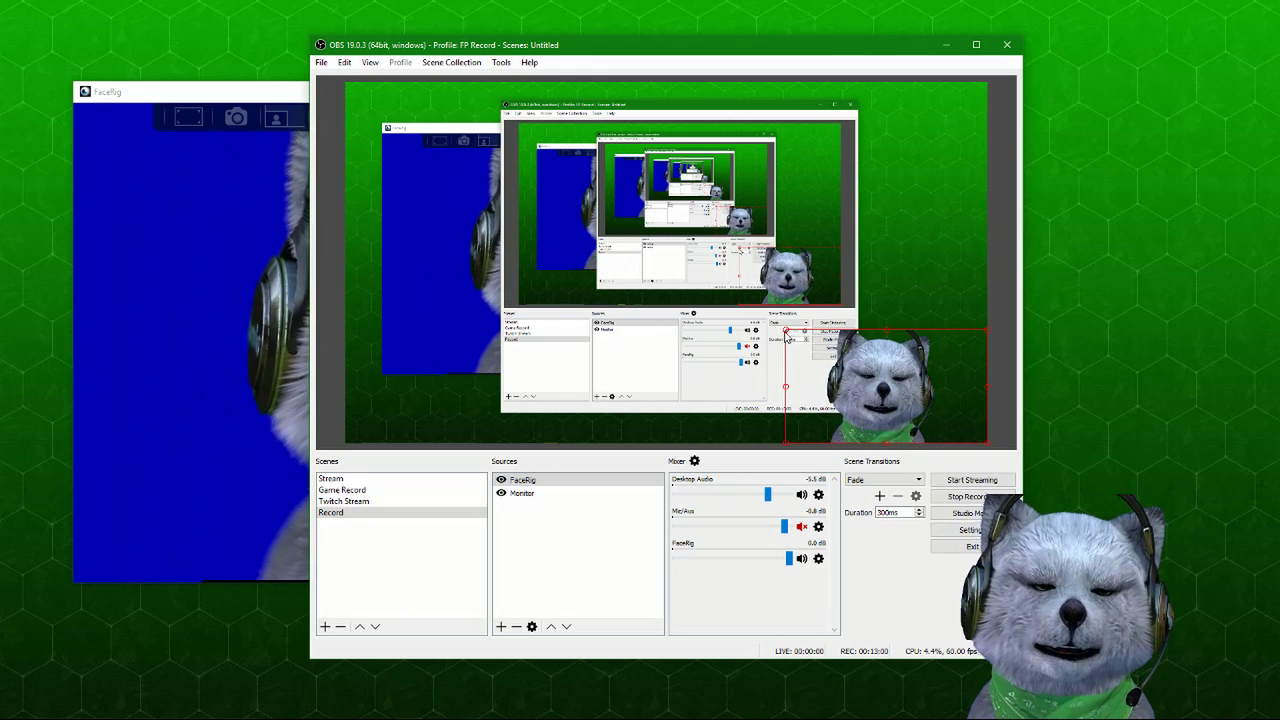
- Bring FaceRig forward, reposition its window, leave resolution at 1280 x 720, and return to General preferences
left_click(290, 320)
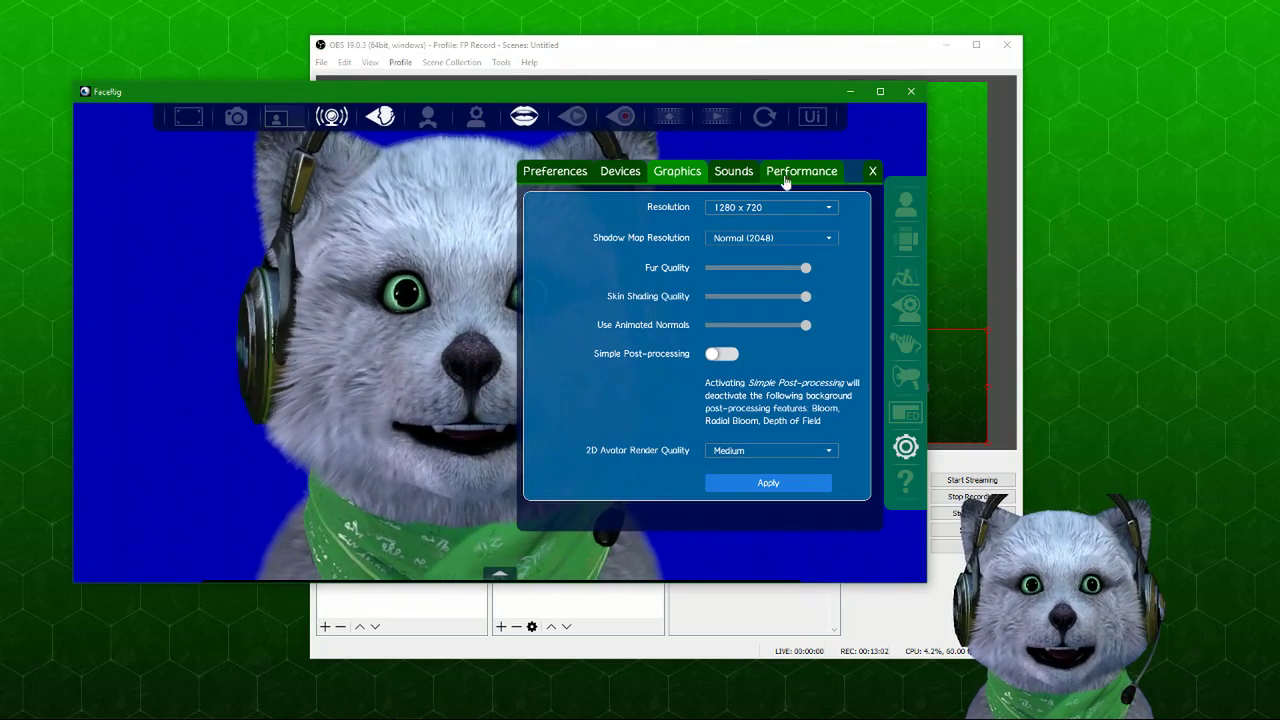
left_click(783, 207)
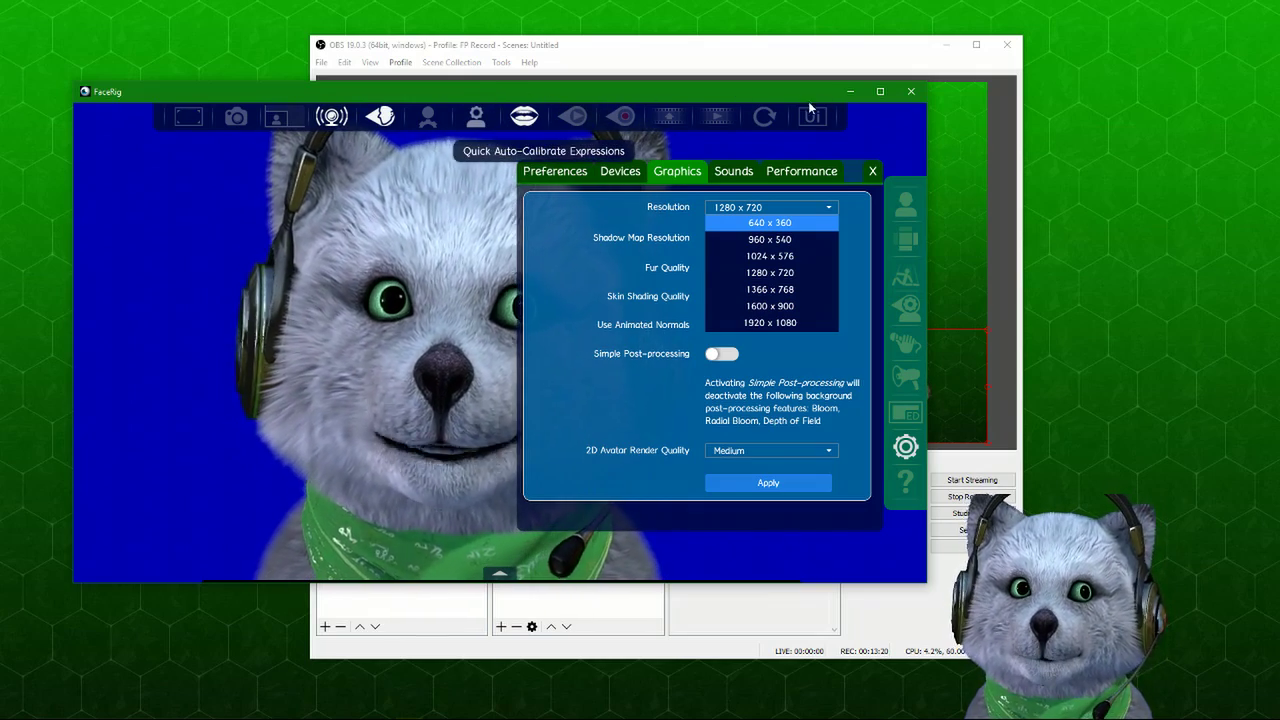
left_click_drag(687, 97, 643, 16)
left_click_drag(628, 93, 651, 120)
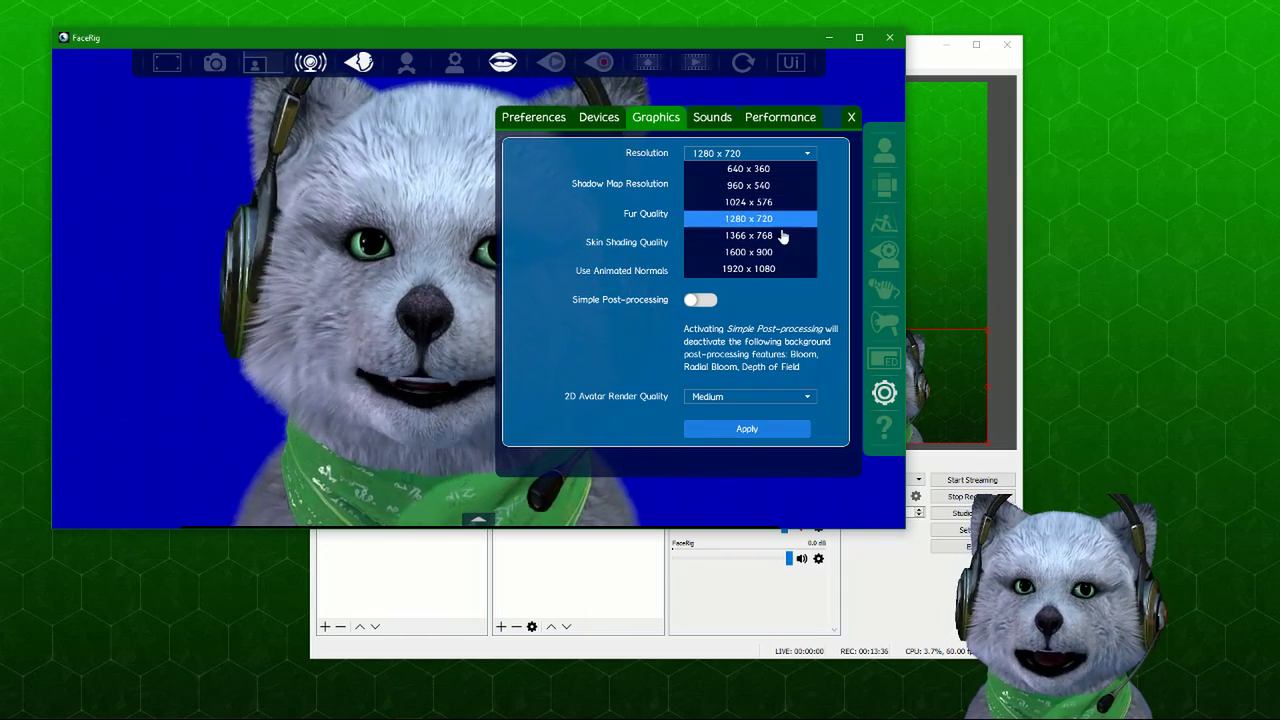
left_click(568, 342)
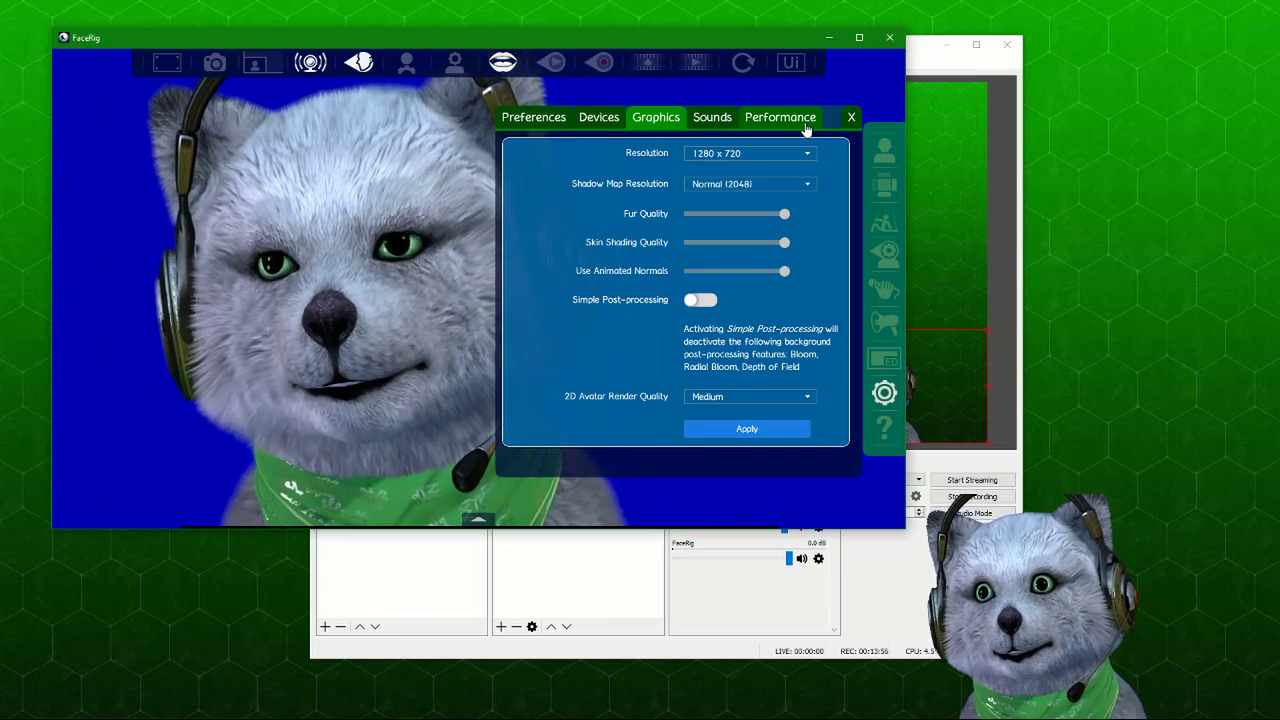
left_click(537, 120)
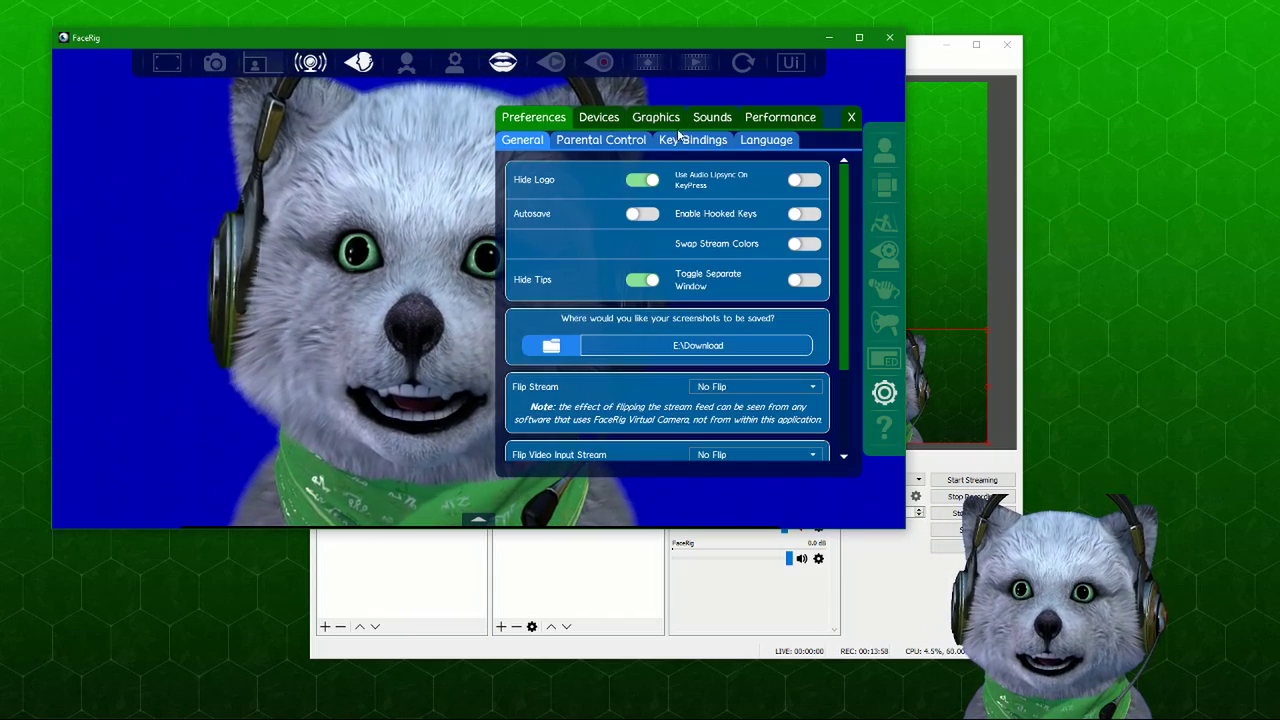
- Close FaceRig's settings panel and shift its window right and down over OBS
left_click(850, 118)
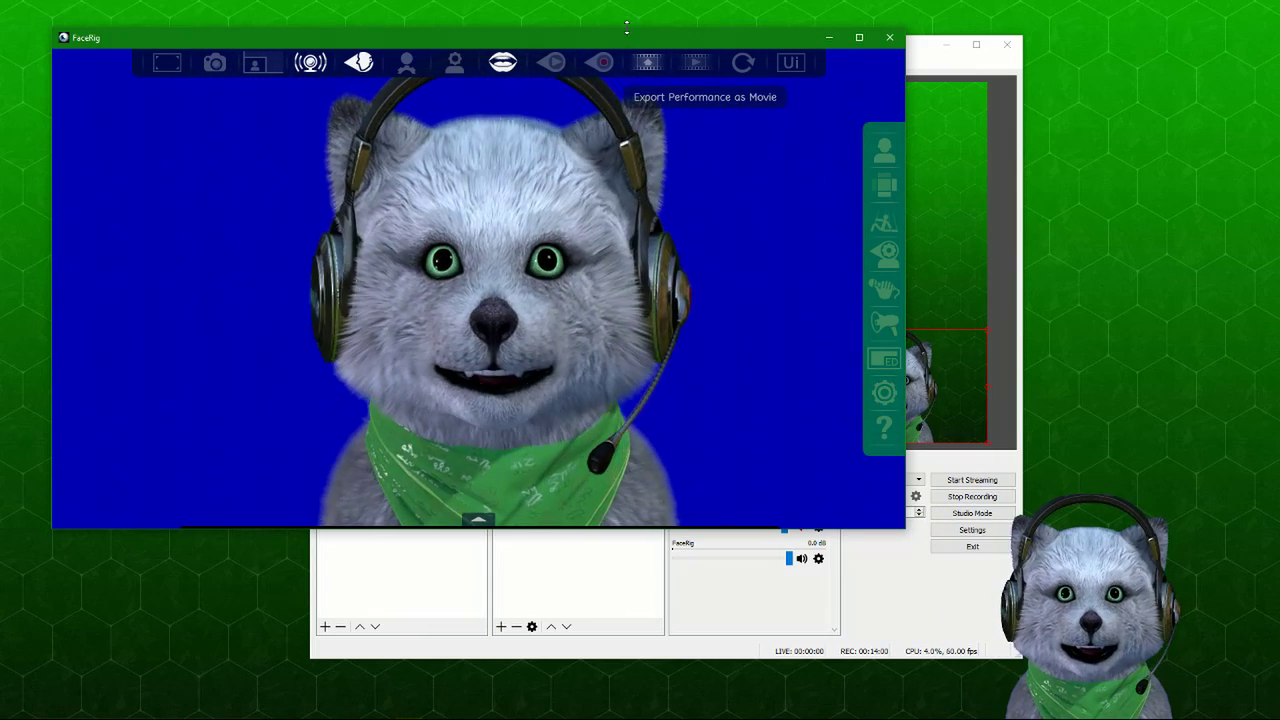
left_click_drag(626, 40, 757, 100)
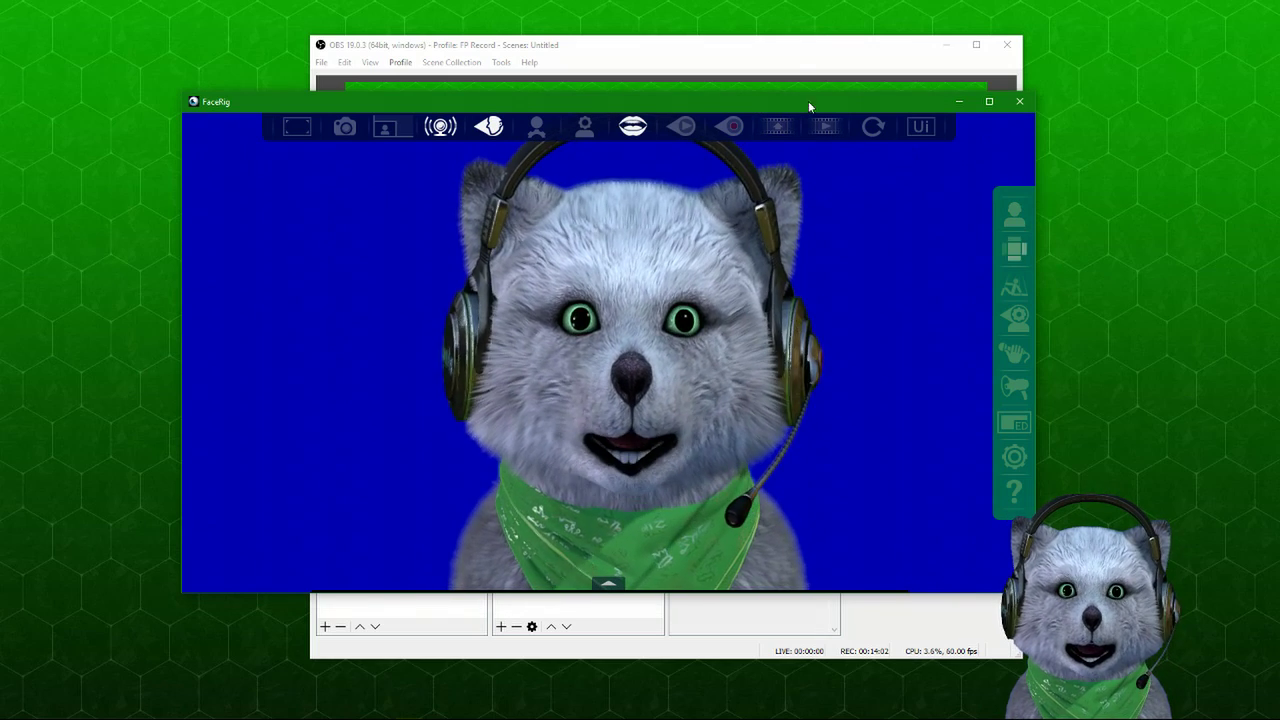